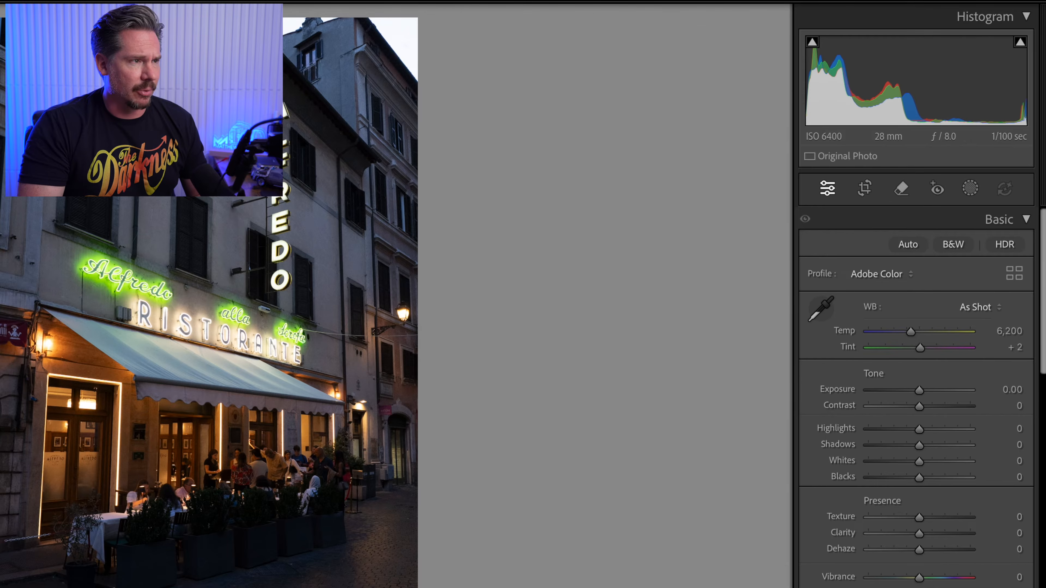
Compare the twilight shots of the Alfredo restaurant and open DSC06073.ARW for editing
{"action": "key", "text": "Right"}
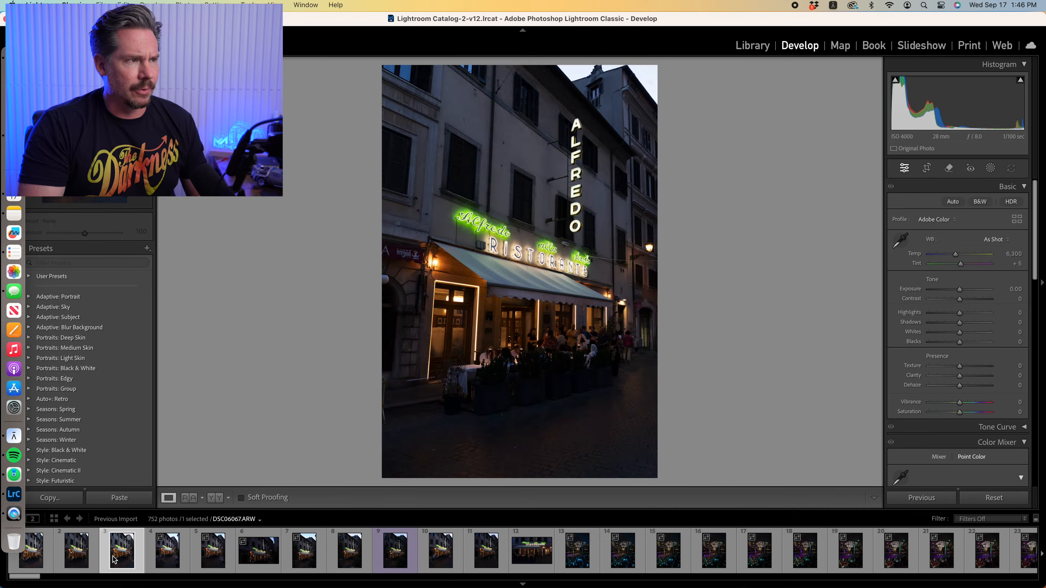
{"action": "left_click", "coordinate": [167, 560]}
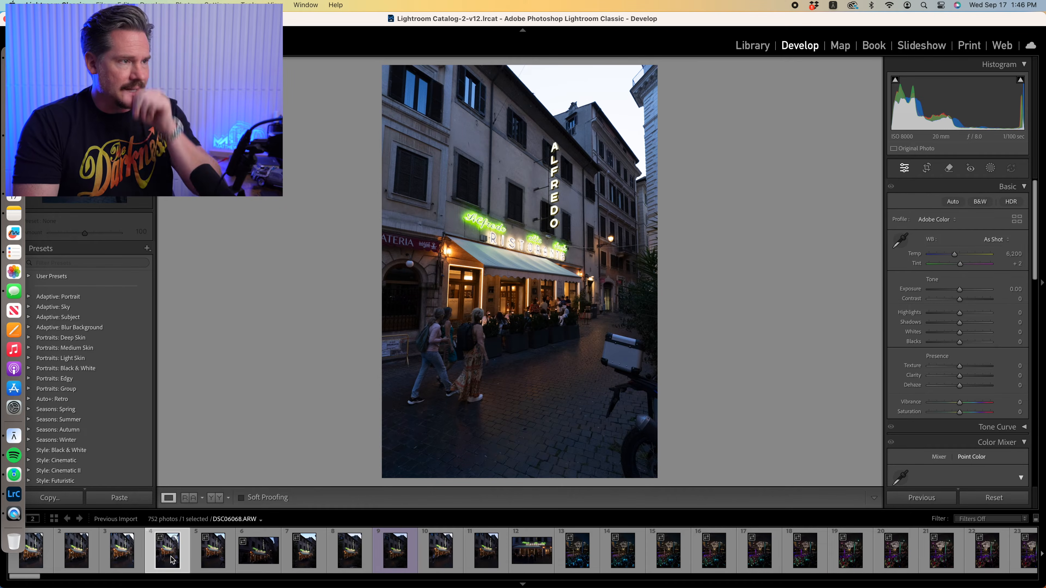
{"action": "left_click", "coordinate": [44, 558]}
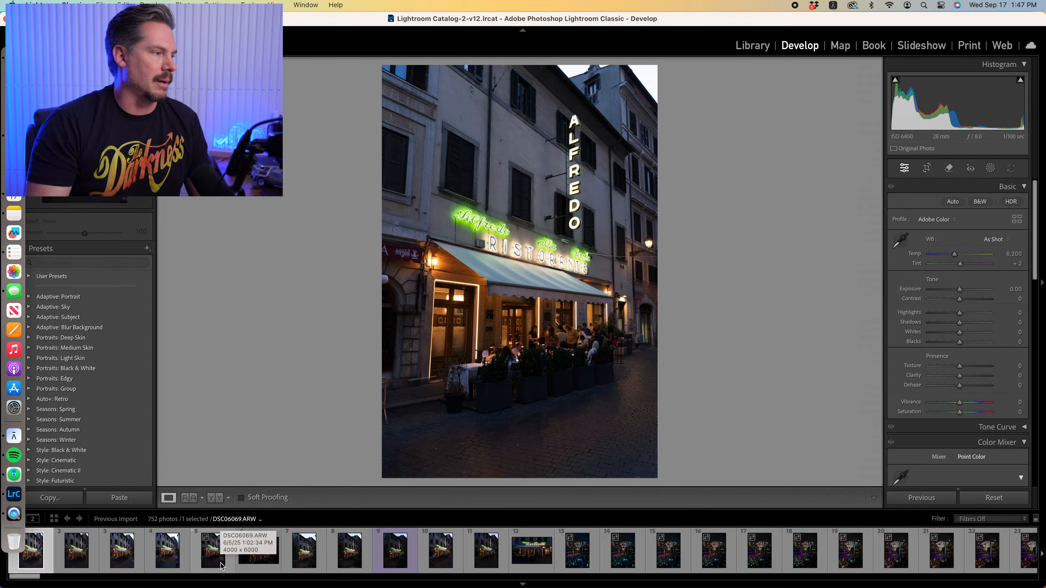
{"action": "left_click", "coordinate": [79, 559]}
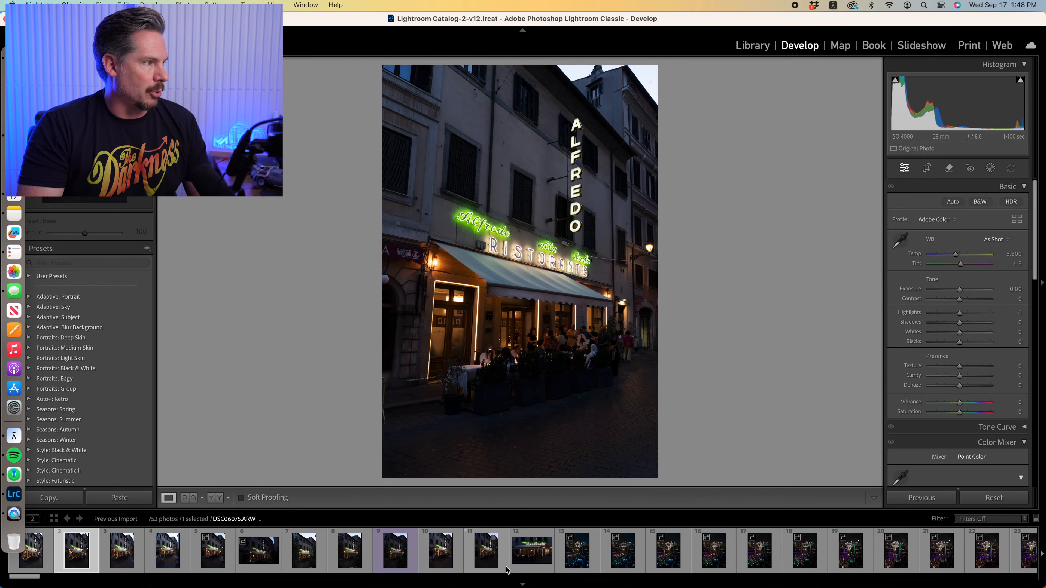
{"action": "left_click", "coordinate": [531, 551]}
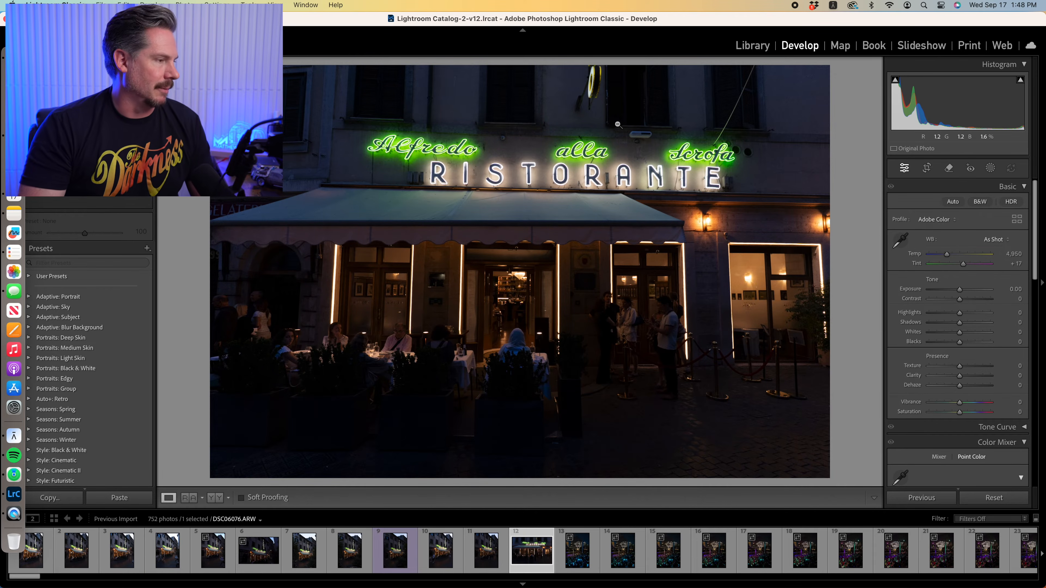
{"action": "left_click", "coordinate": [475, 557]}
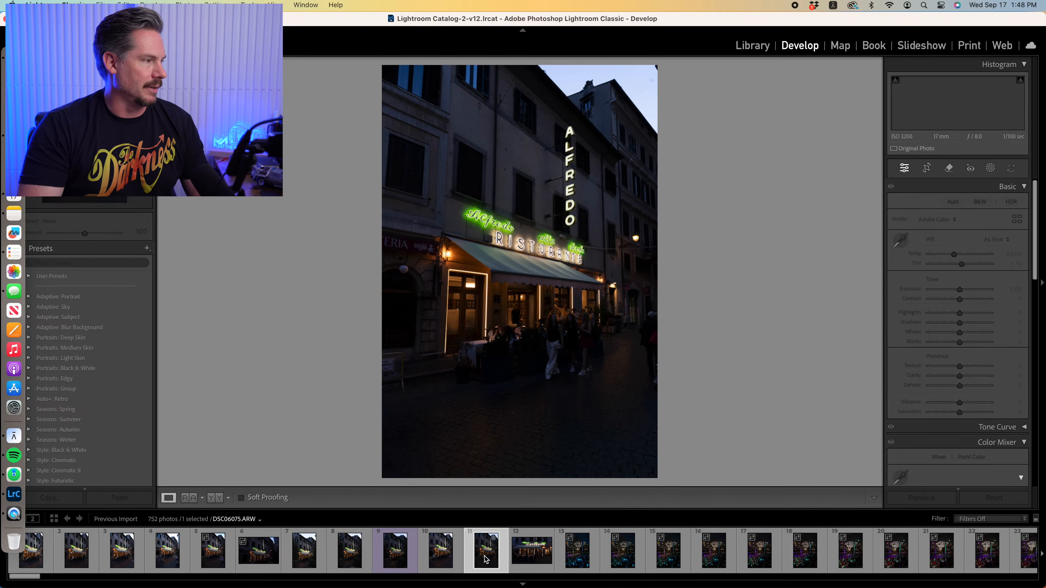
{"action": "left_click", "coordinate": [441, 556]}
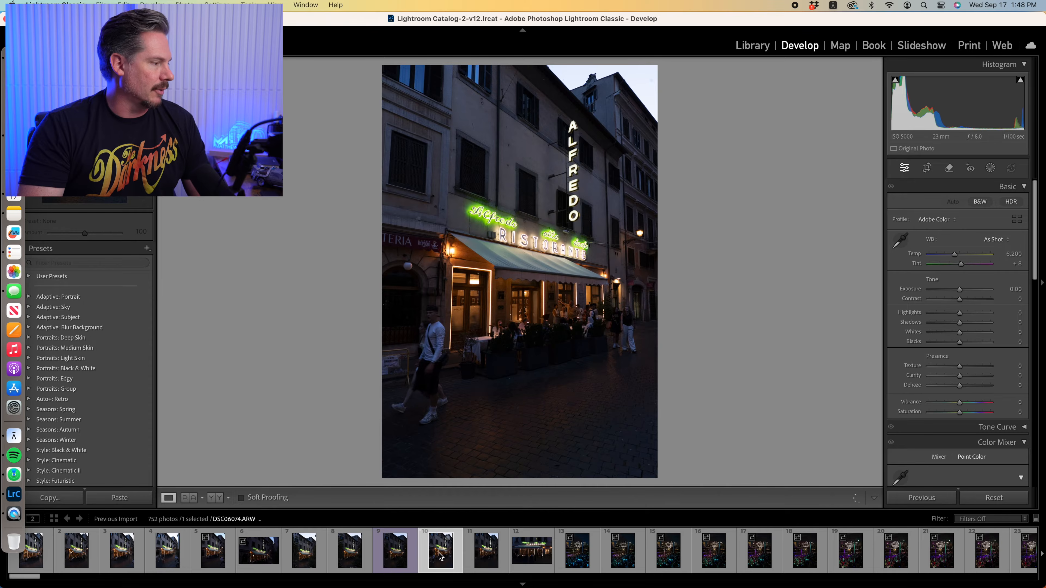
{"action": "left_click", "coordinate": [353, 557]}
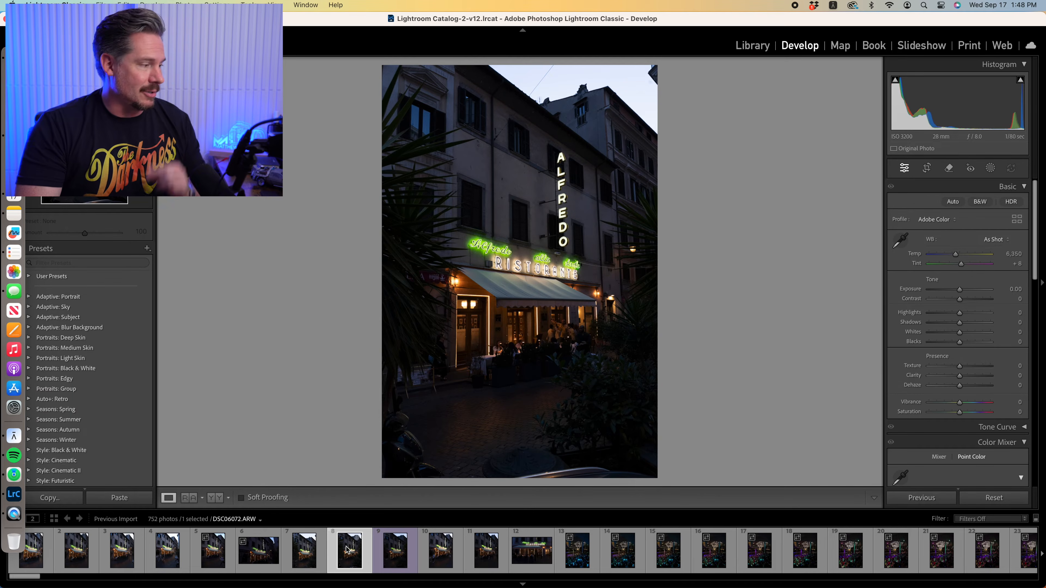
{"action": "left_click", "coordinate": [304, 558]}
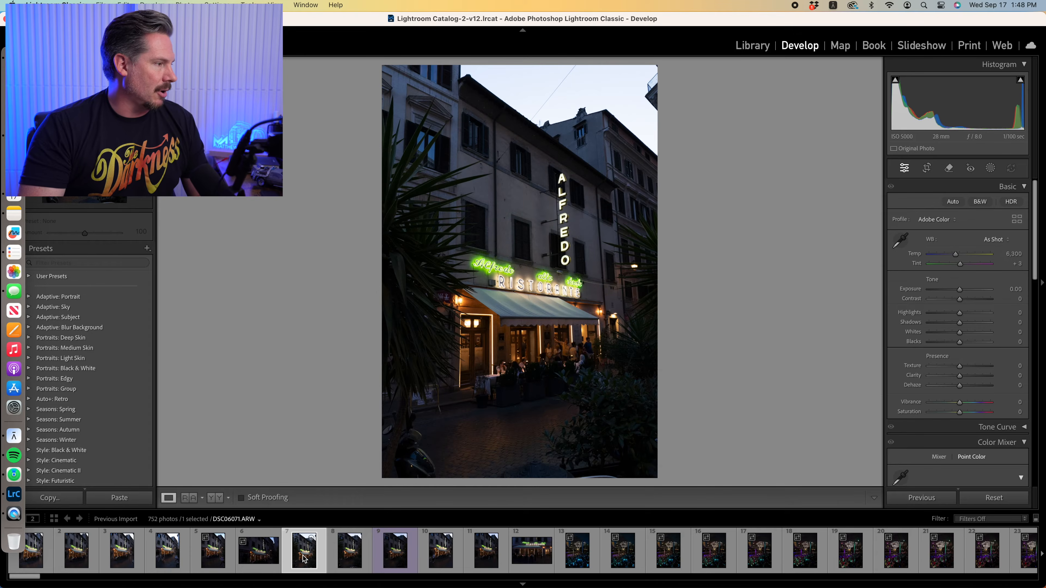
{"action": "left_click", "coordinate": [393, 561]}
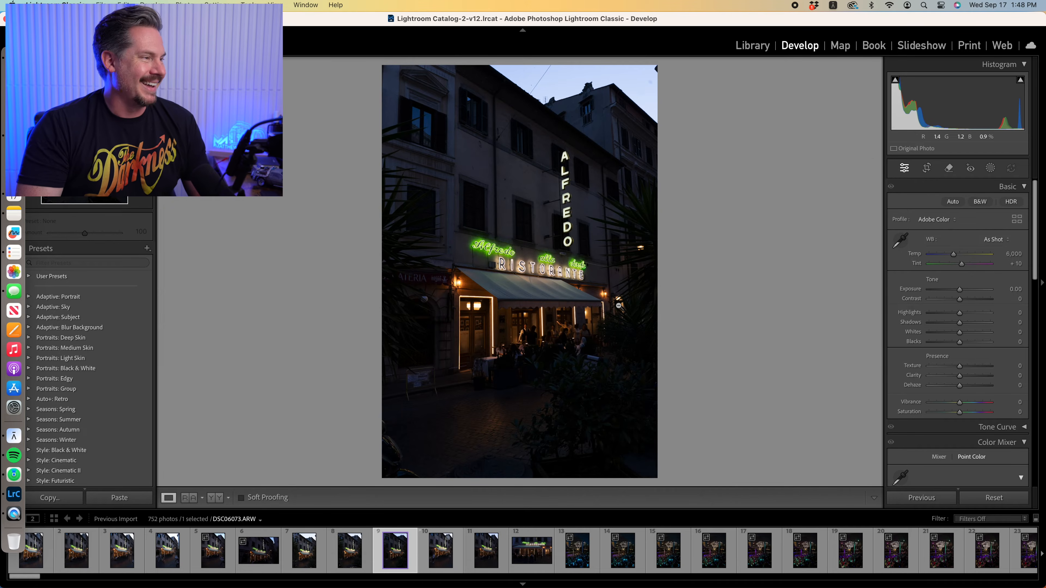
Try raising the exposure to +1.60 and inspect the diners under the awning up close
{"action": "left_click_drag", "start_coordinate": [960, 290], "coordinate": [970, 290]}
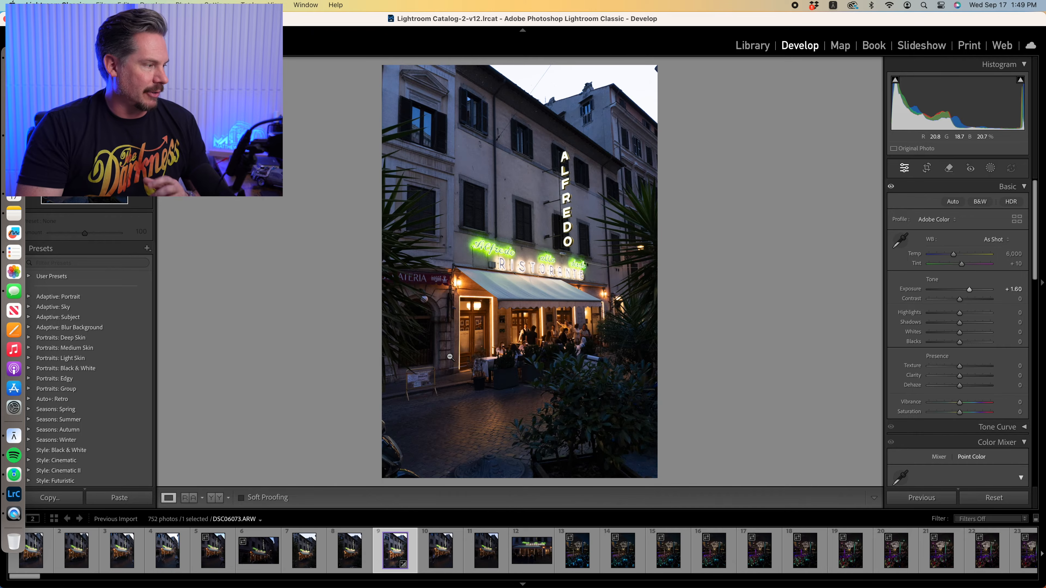
{"action": "left_click", "coordinate": [527, 351]}
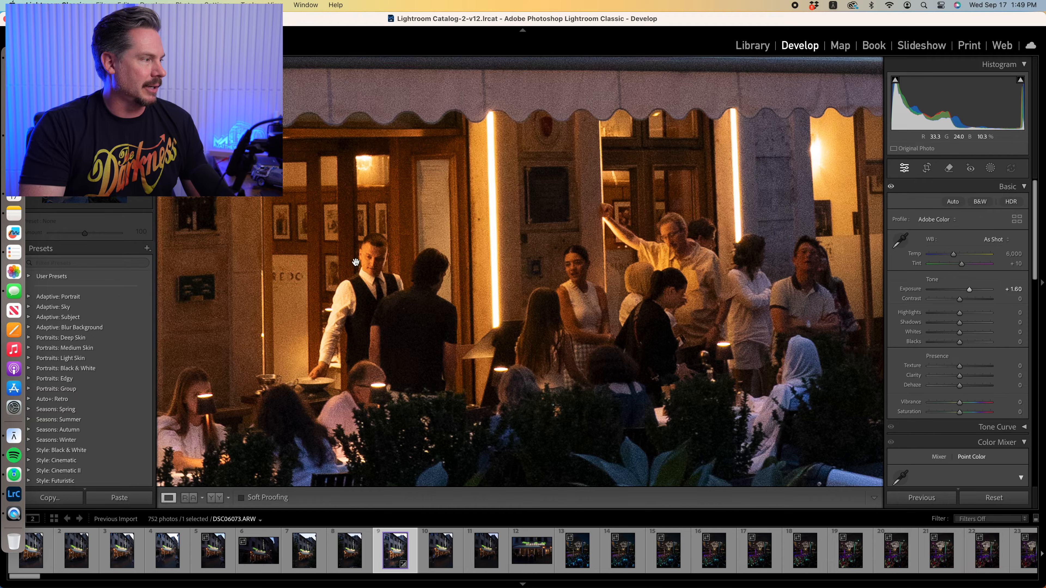
{"action": "left_click", "coordinate": [385, 316]}
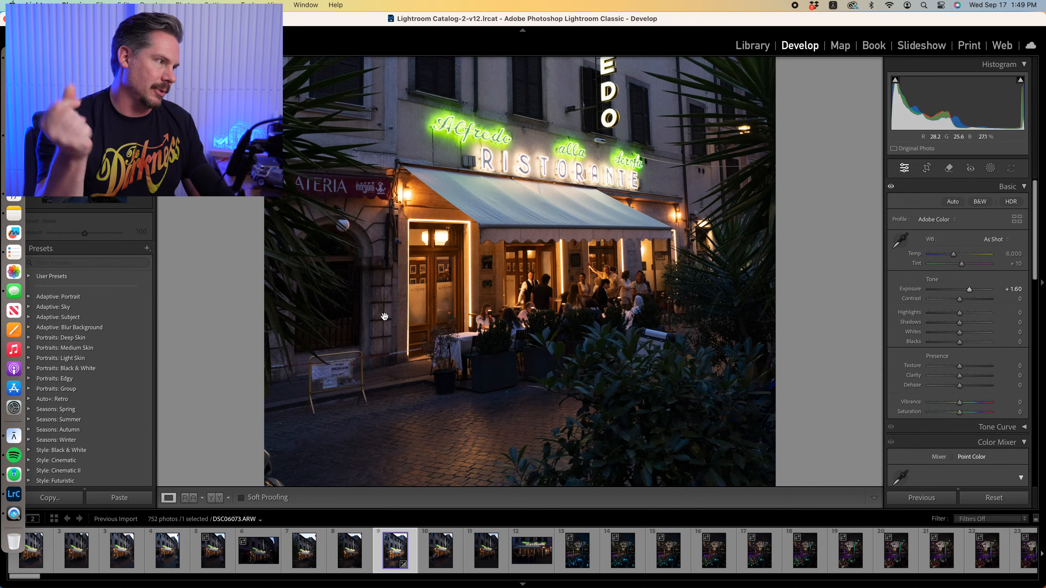
{"action": "left_click", "coordinate": [385, 316]}
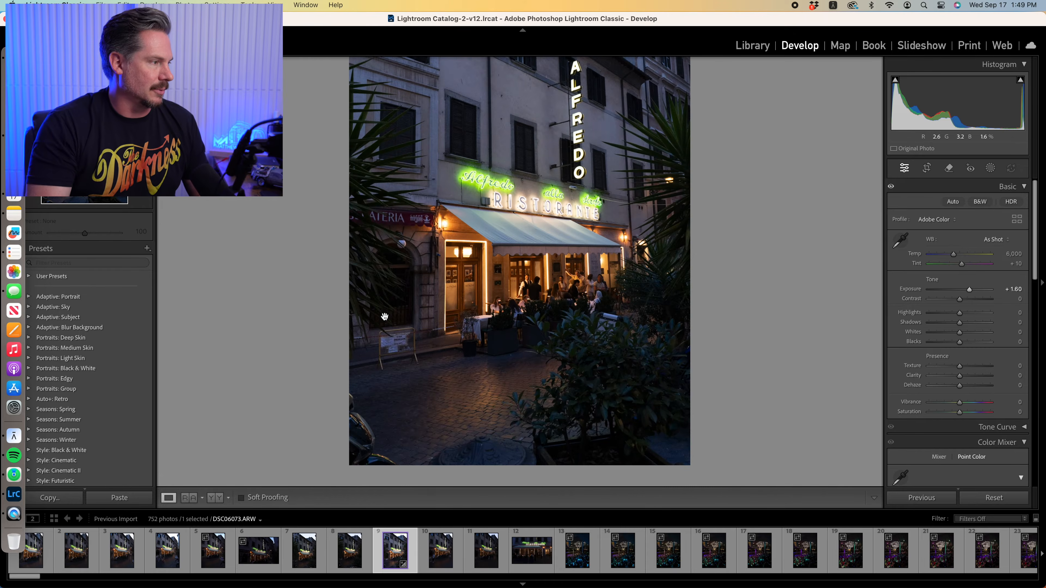
Reset the photo's exposure to 0
{"action": "left_click", "coordinate": [1014, 290]}
{"action": "type", "text": "0"}
{"action": "key", "text": "Tab"}
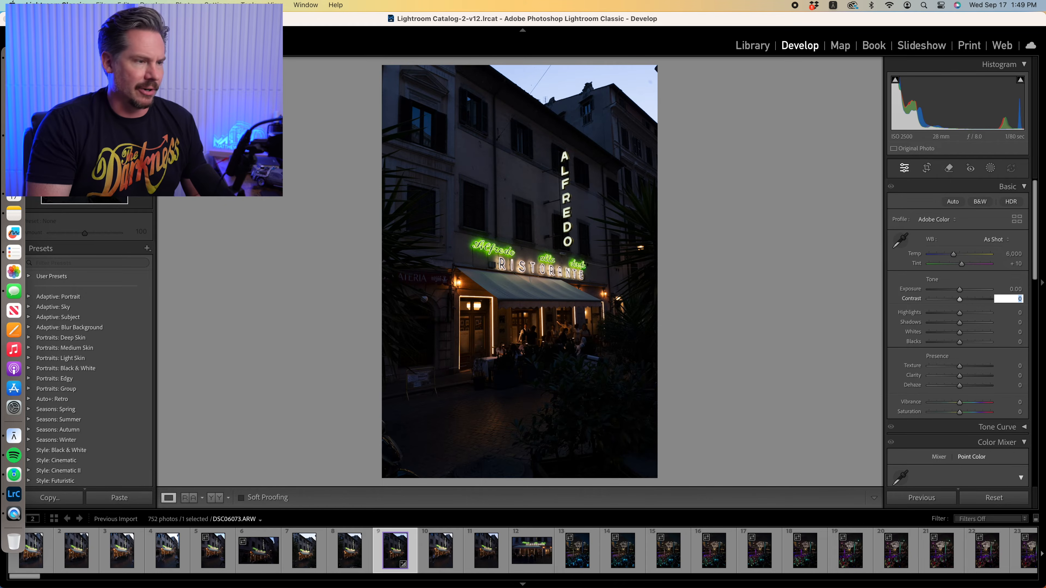
Set the photo's highlights to -50 and its shadows to +50
{"action": "key", "text": "Tab"}
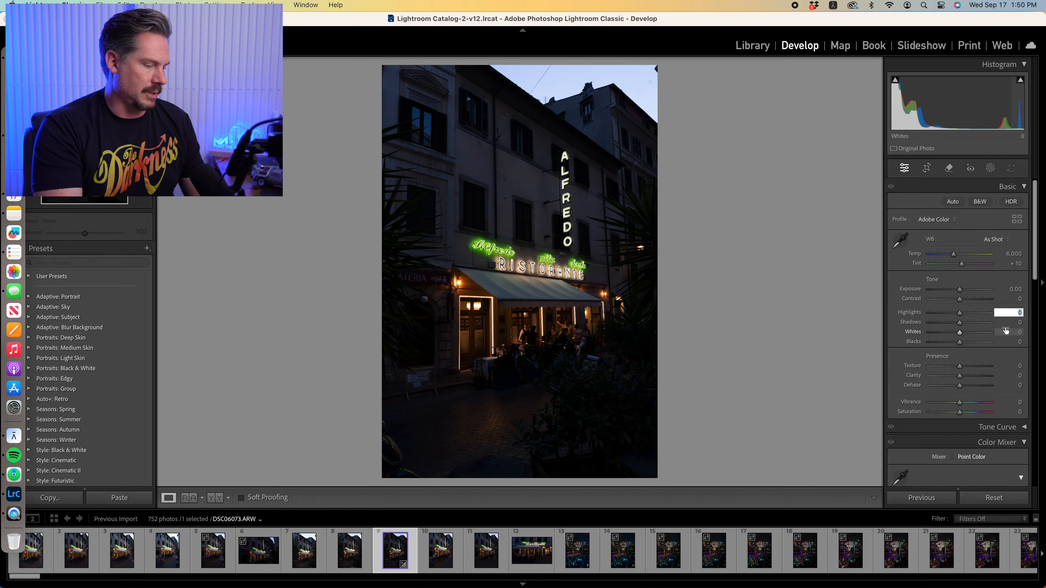
{"action": "type", "text": "-50"}
{"action": "key", "text": "Tab"}
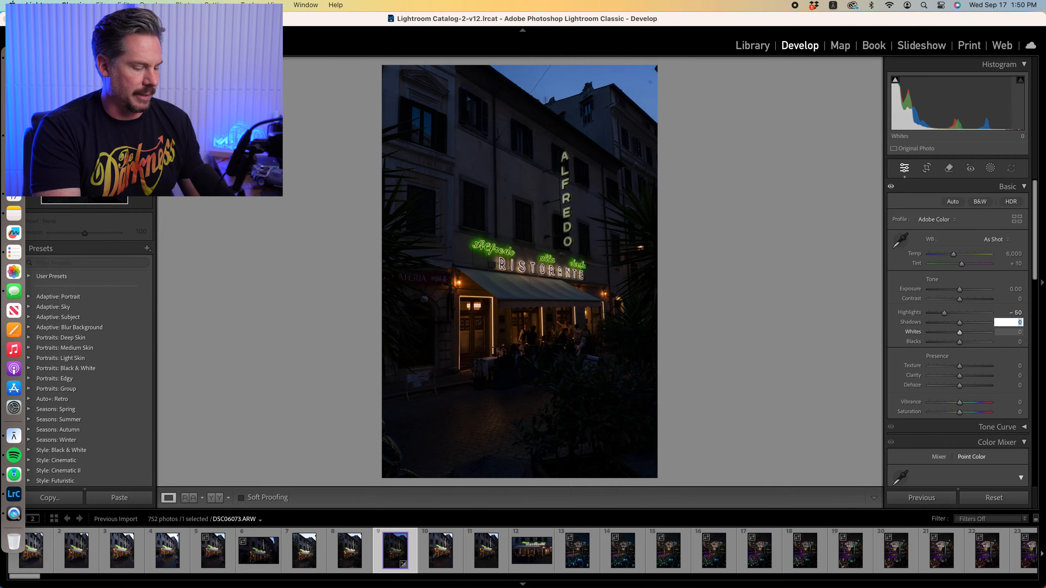
{"action": "type", "text": "50"}
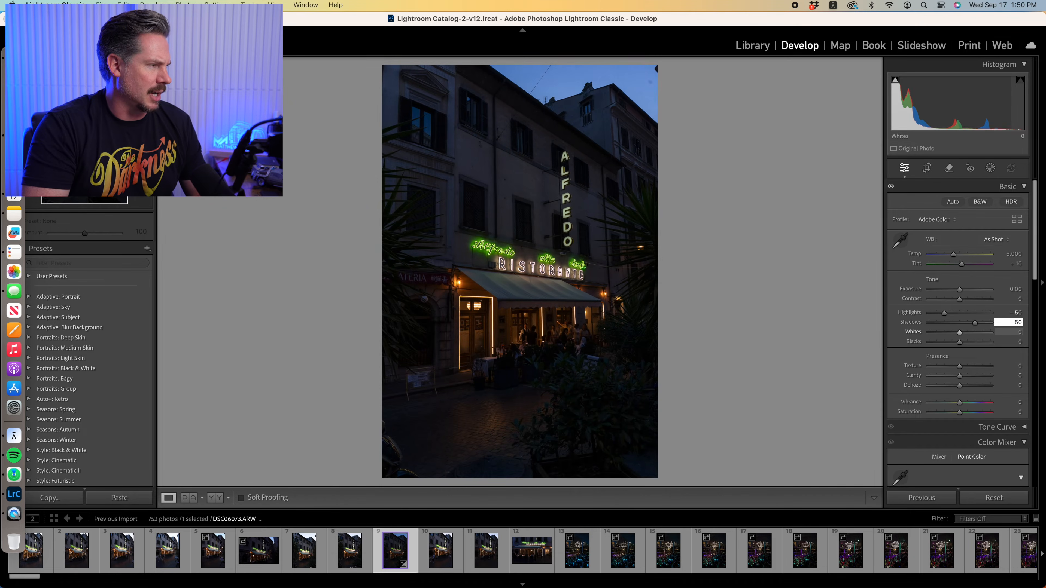
Raise the exposure of the restaurant photo to +1.20
{"action": "left_click", "coordinate": [961, 291]}
{"action": "left_click_drag", "start_coordinate": [961, 291], "coordinate": [965, 293]}
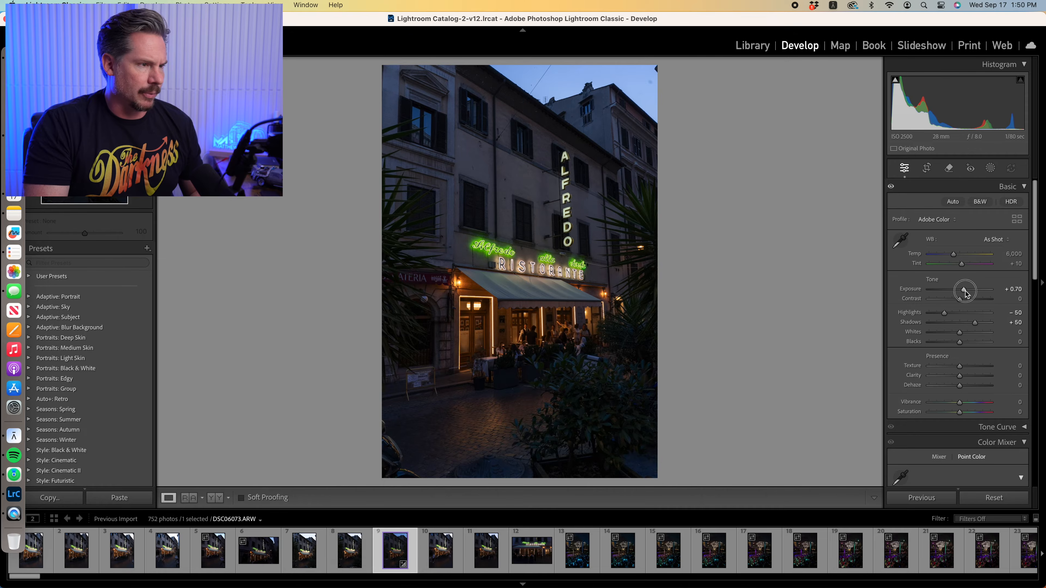
{"action": "left_click", "coordinate": [965, 292], "text": "alt"}
{"action": "left_click", "coordinate": [966, 292], "text": "alt"}
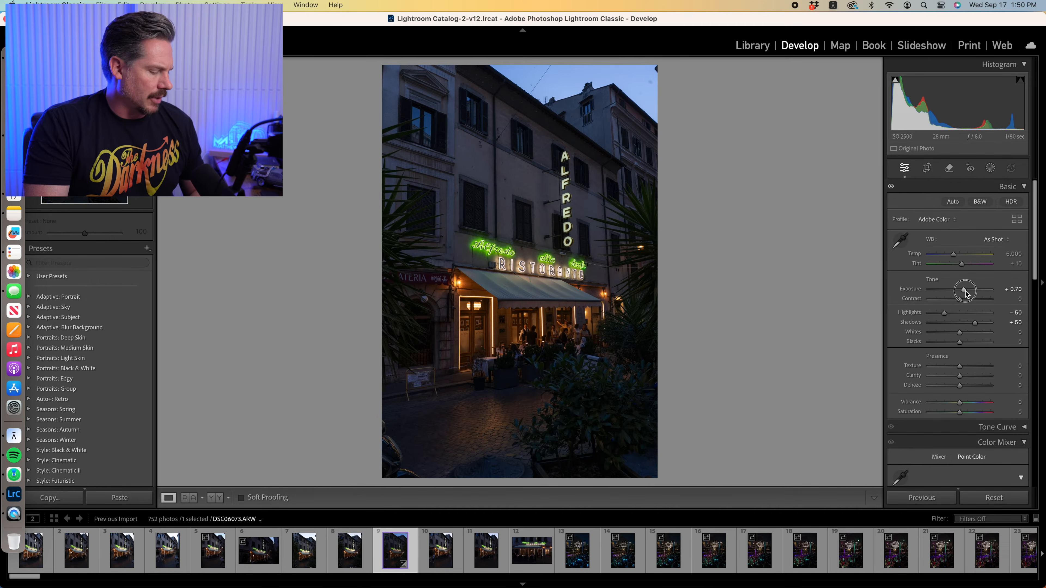
{"action": "left_click", "coordinate": [965, 291], "text": "alt"}
{"action": "left_click_drag", "start_coordinate": [965, 292], "coordinate": [967, 293]}
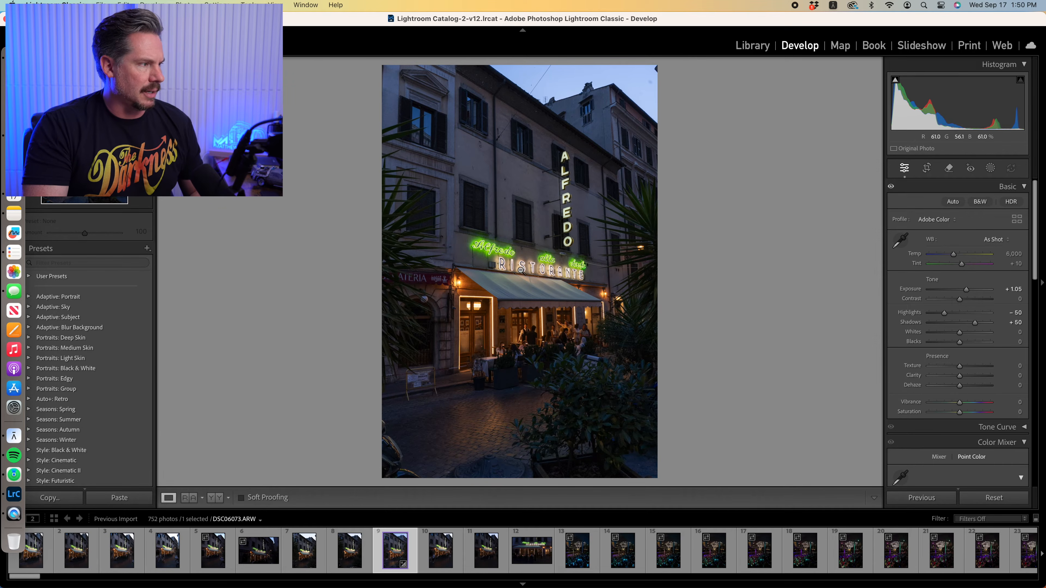
{"action": "mouse_move", "coordinate": [964, 290]}
{"action": "left_mouse_down"}
{"action": "mouse_move", "coordinate": [983, 290]}
{"action": "mouse_move", "coordinate": [970, 292]}
{"action": "left_mouse_up"}
{"action": "left_click", "coordinate": [973, 291], "text": "alt"}
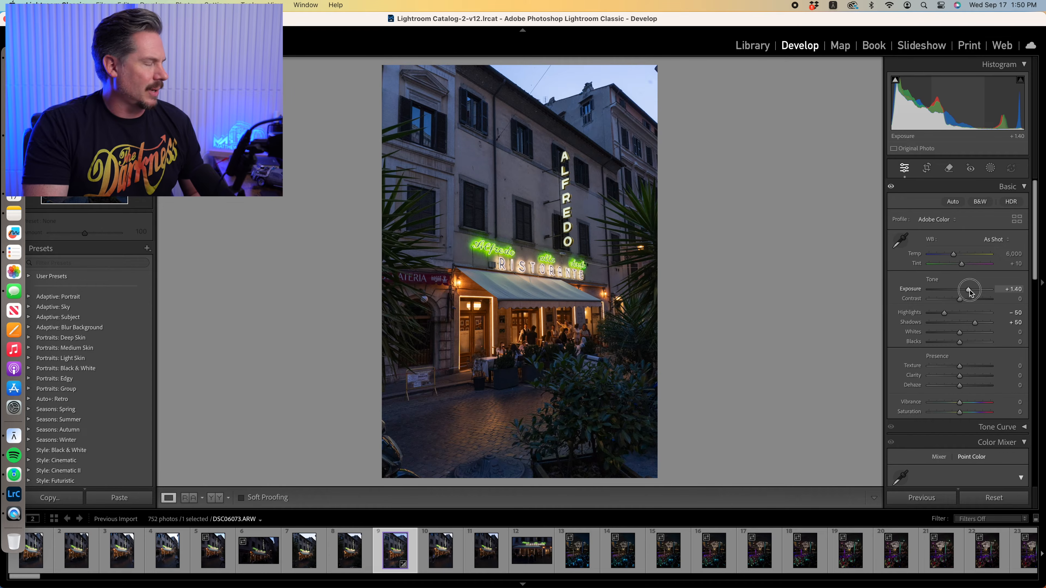
{"action": "left_click_drag", "start_coordinate": [970, 292], "coordinate": [969, 292]}
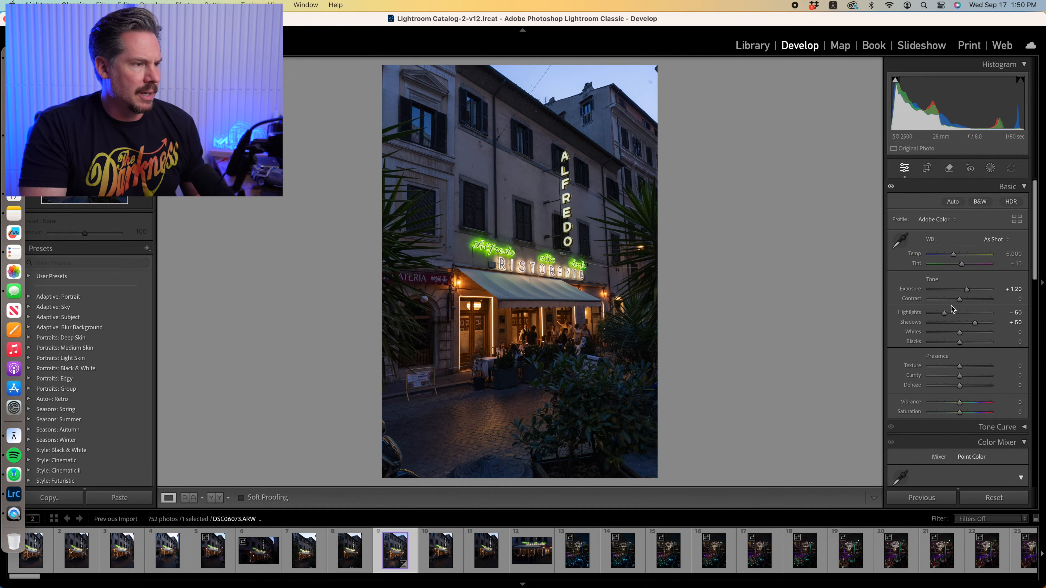
{"action": "left_click", "coordinate": [944, 313], "text": "alt"}
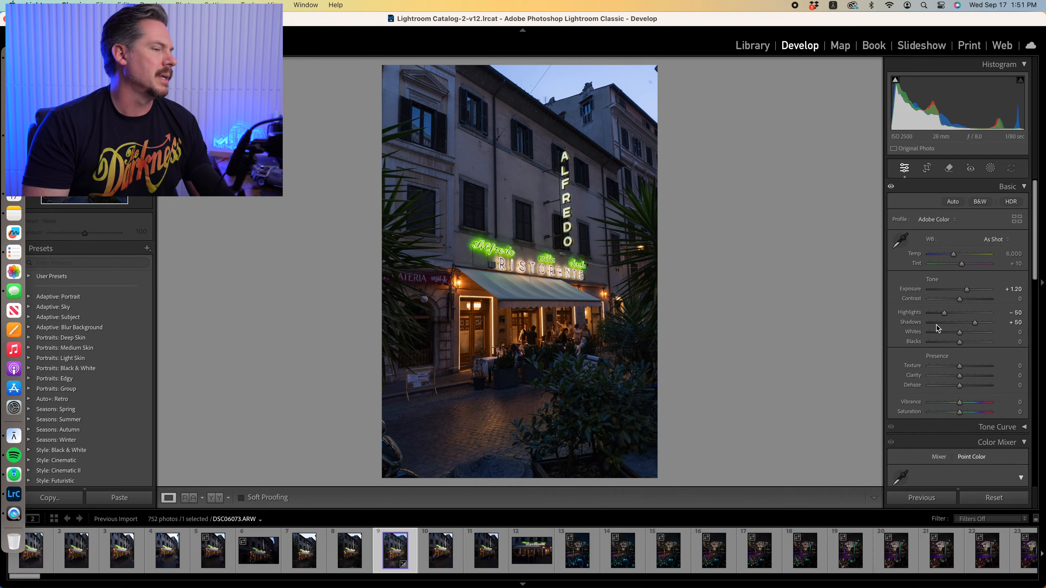
Set the whites to +11 and the blacks to -5 using the clipping previews
{"action": "left_click_drag", "start_coordinate": [959, 332], "coordinate": [962, 333]}
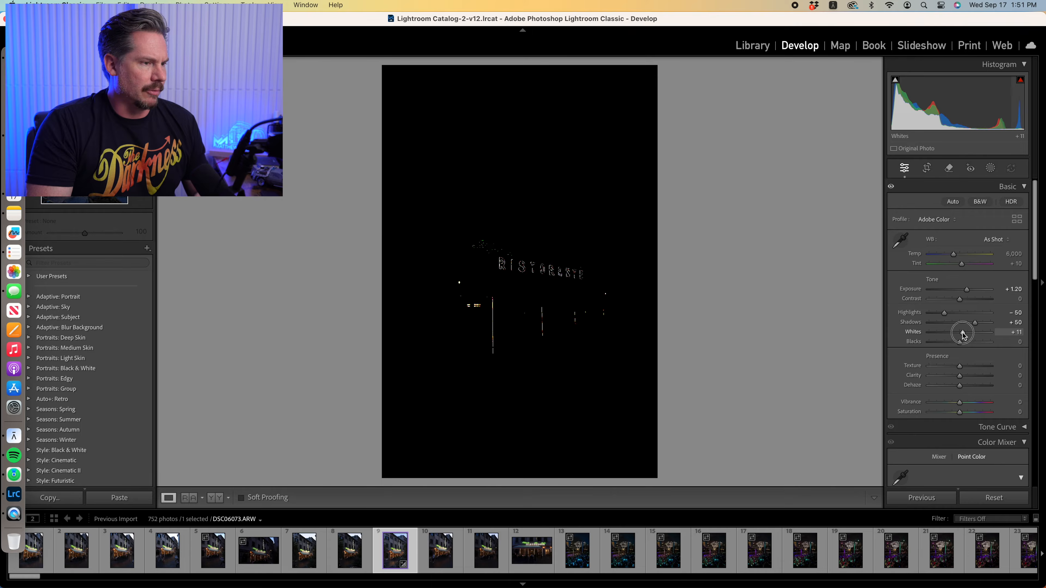
{"action": "left_click_drag", "start_coordinate": [960, 343], "coordinate": [959, 345]}
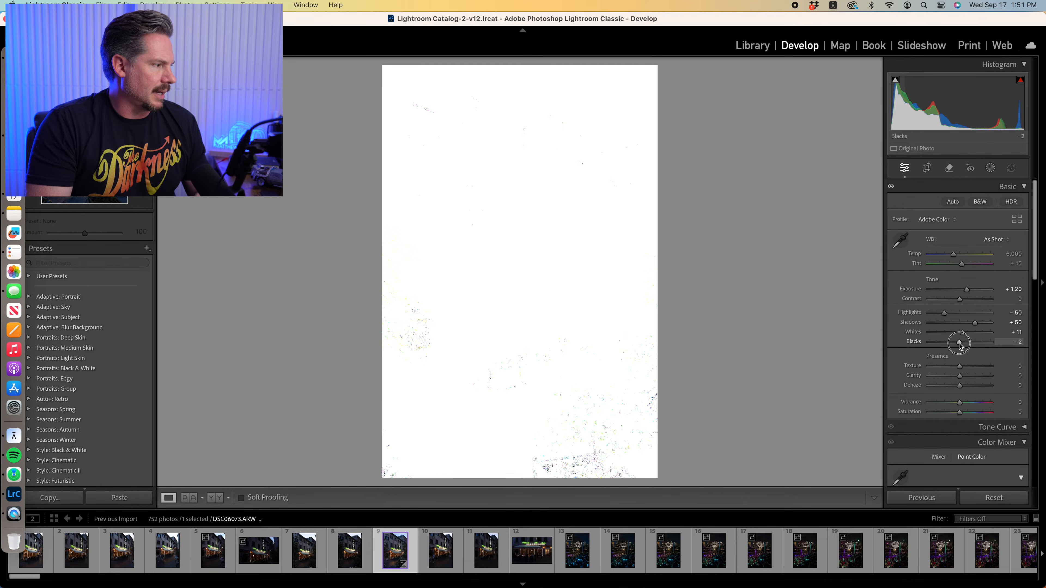
{"action": "left_click_drag", "start_coordinate": [960, 346], "coordinate": [958, 346]}
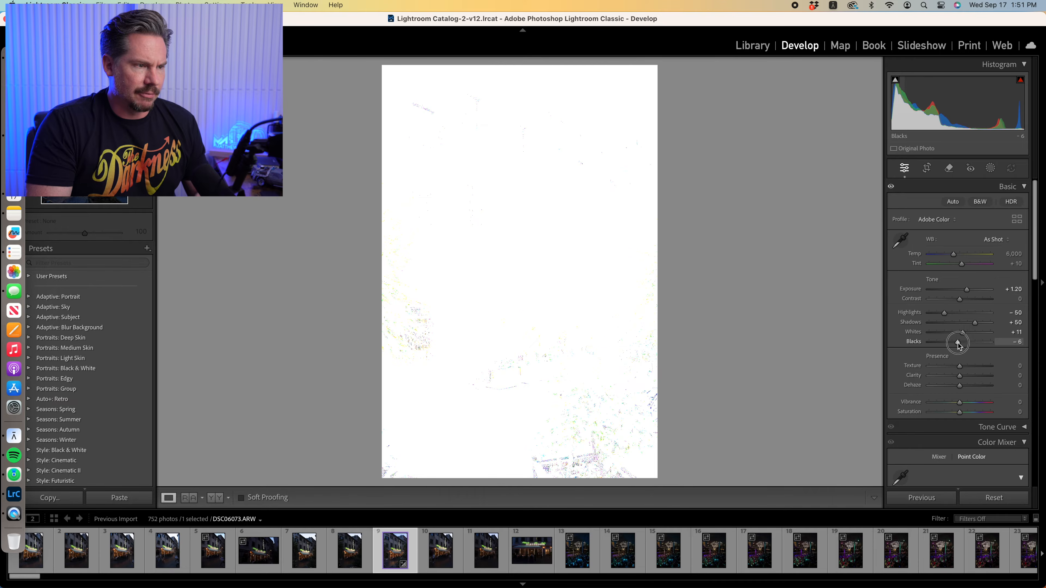
{"action": "left_click_drag", "start_coordinate": [959, 345], "coordinate": [956, 344]}
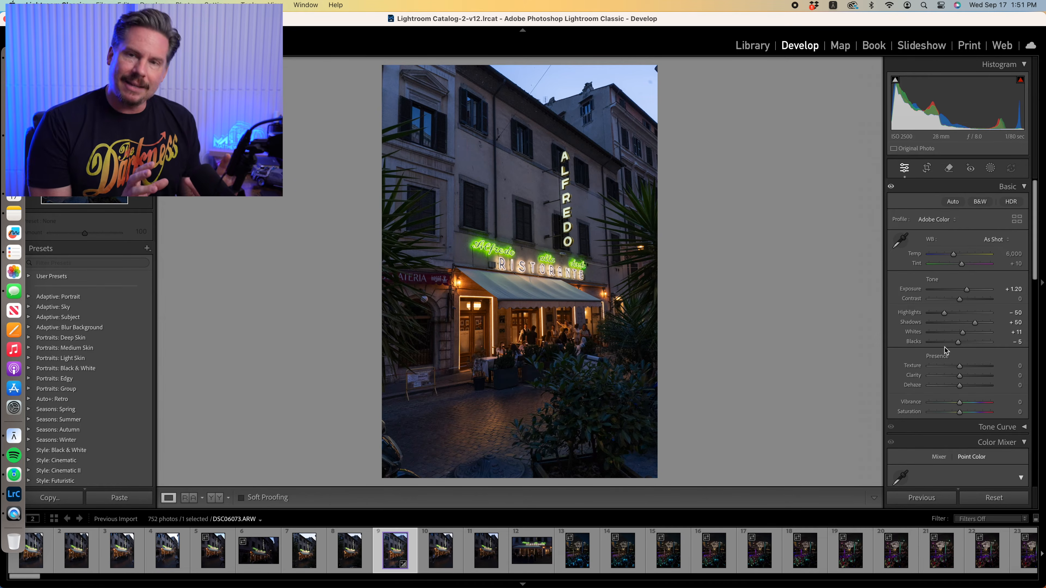
Try sampling the white tablecloth as the white balance neutral, and set the temperature back to 6,000 and the tint to +10
{"action": "left_click", "coordinate": [900, 240]}
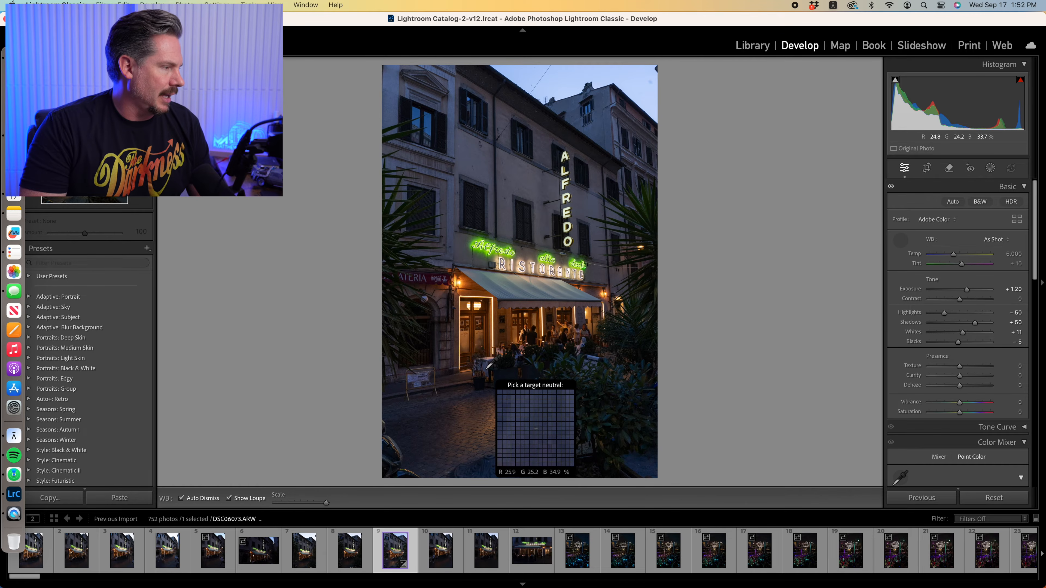
{"action": "left_click", "coordinate": [487, 368]}
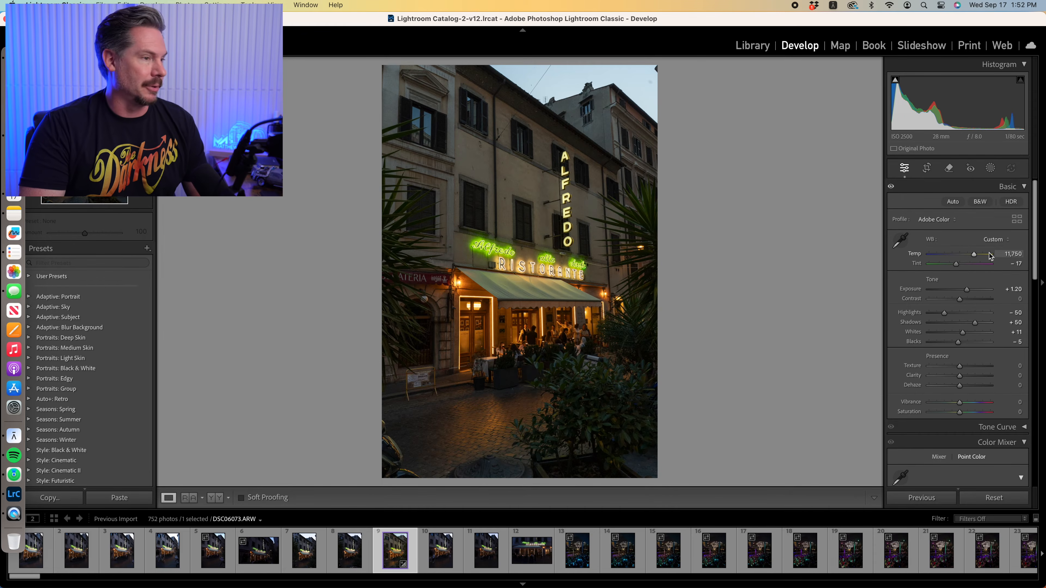
{"action": "left_click", "coordinate": [1006, 254]}
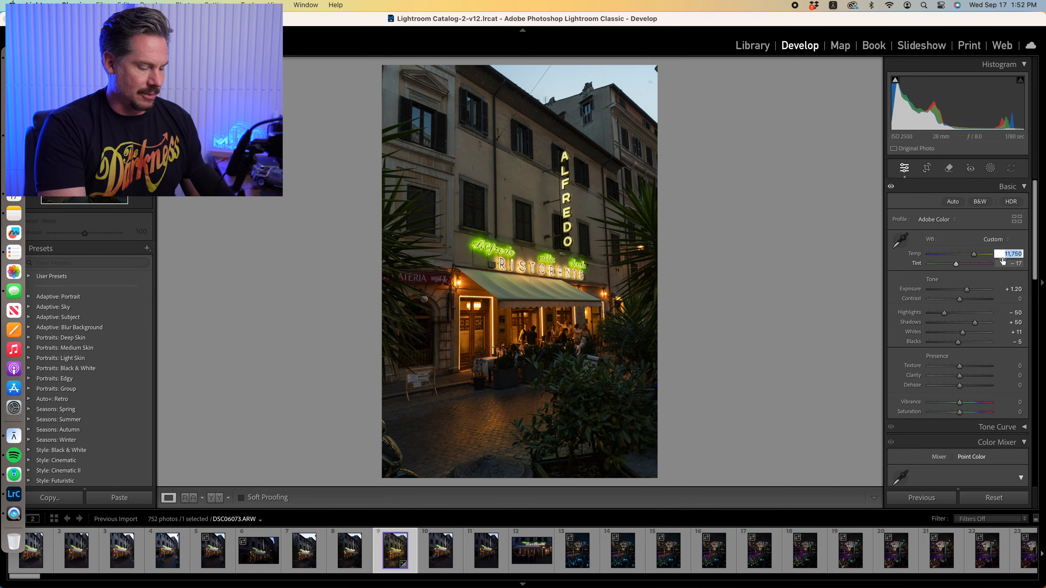
{"action": "type", "text": "6,00"}
{"action": "type", "text": "000"}
{"action": "key", "text": "Tab"}
{"action": "type", "text": "10"}
{"action": "key", "text": "Return"}
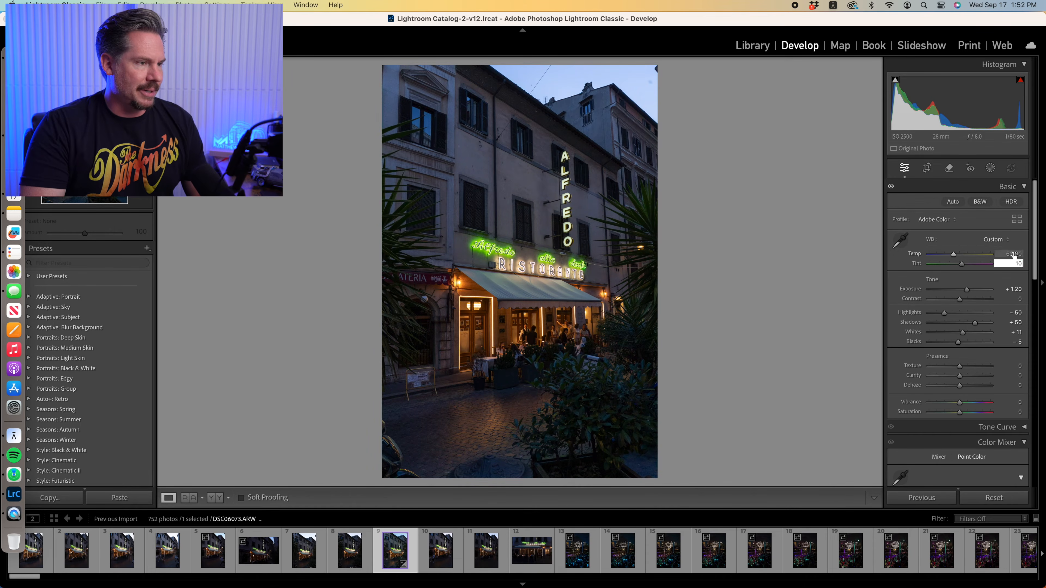
Try a cooler white balance temperature of 5,000 and return it to 6,000
{"action": "left_click", "coordinate": [1009, 253]}
{"action": "type", "text": "5000"}
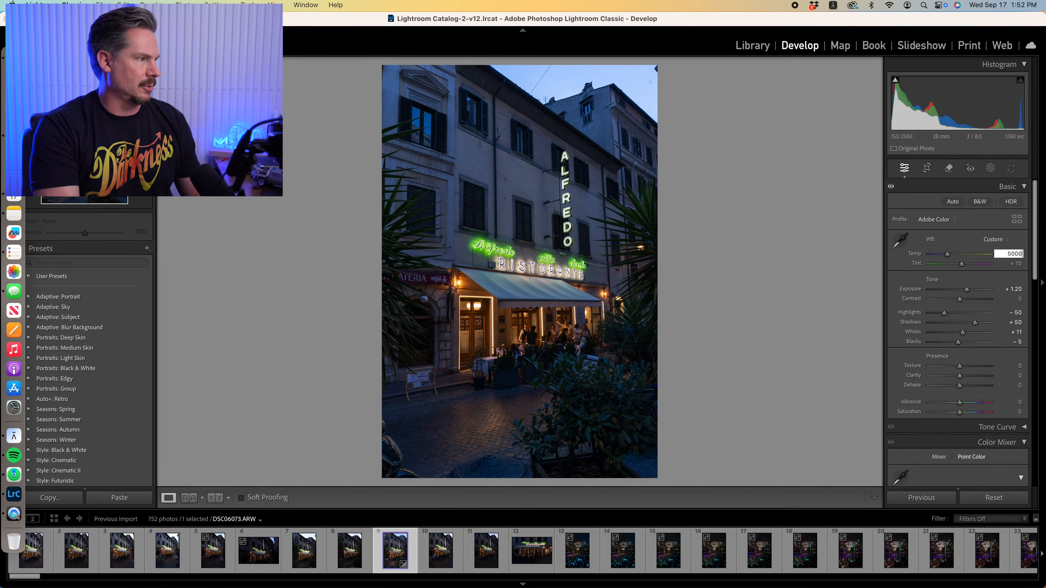
{"action": "left_click_drag", "start_coordinate": [1004, 253], "coordinate": [1034, 255]}
{"action": "type", "text": "6"}
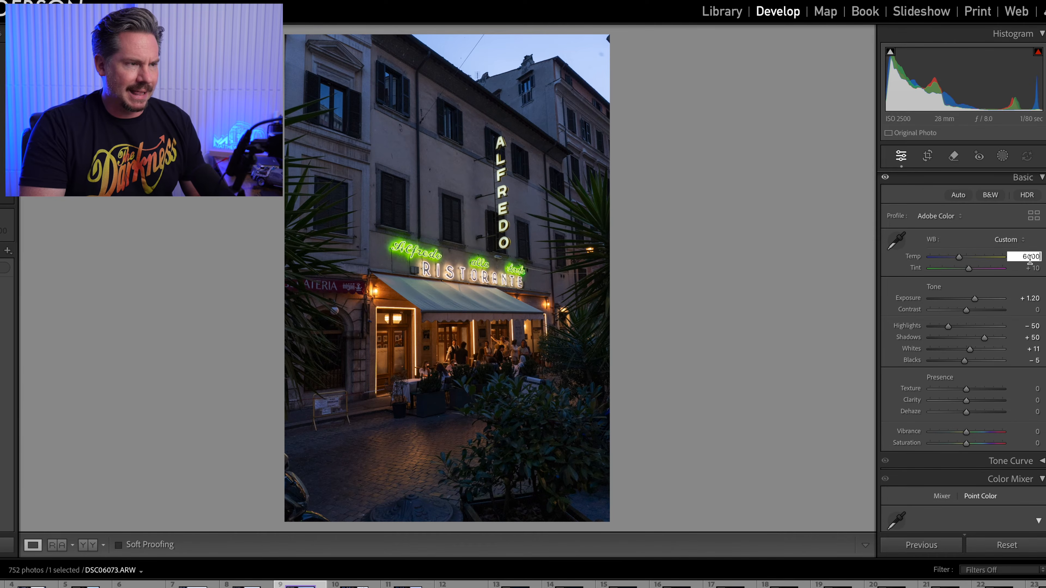
Set the white balance temperature to 5,700
{"action": "left_click_drag", "start_coordinate": [1022, 258], "coordinate": [1043, 258]}
{"action": "scroll", "coordinate": [1042, 258], "scroll_direction": "down", "scroll_amount": 1}
{"action": "type", "text": "57"}
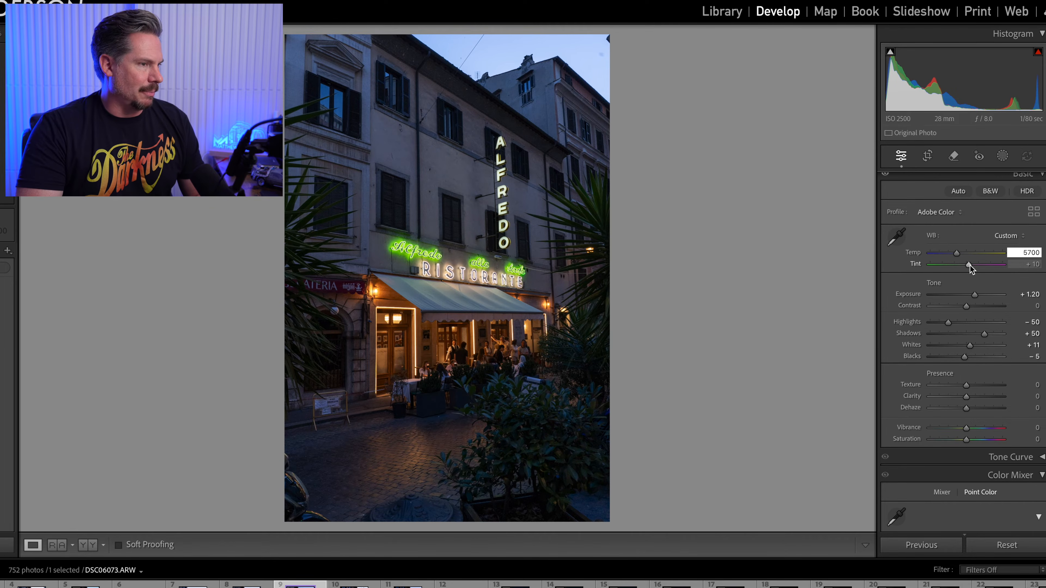
Set the tint to +12 and straighten the photo with Guided Upright guides along both vertical edges of the restaurant building
{"action": "left_click_drag", "start_coordinate": [969, 266], "coordinate": [971, 268]}
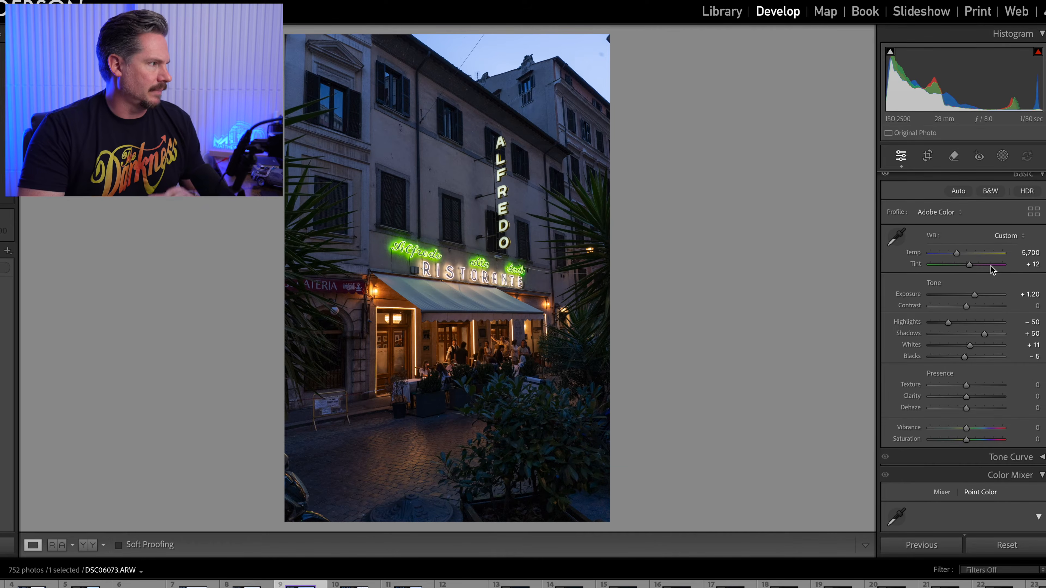
{"action": "scroll", "coordinate": [990, 266], "scroll_direction": "down", "scroll_amount": 15}
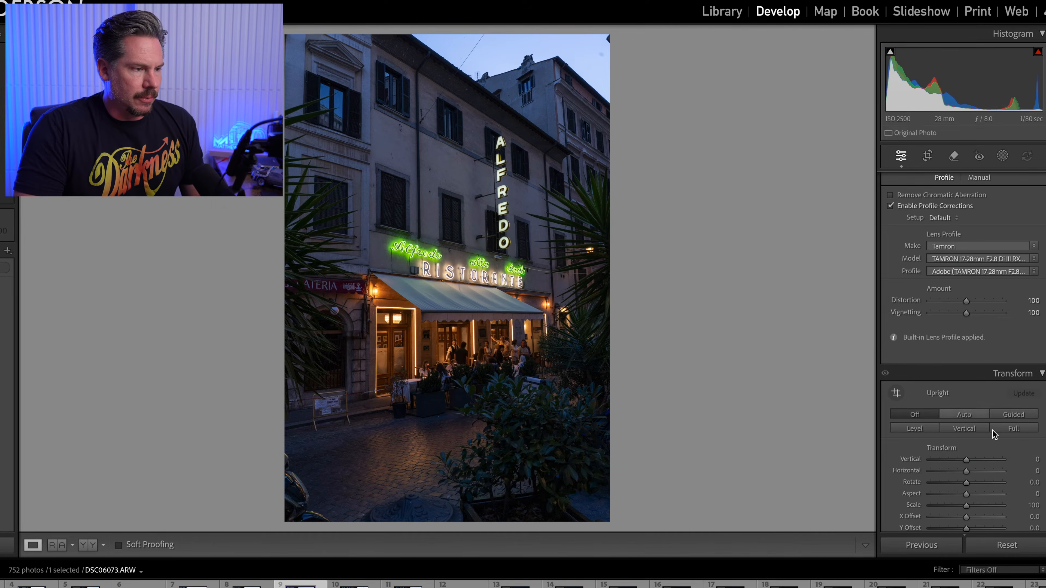
{"action": "left_click", "coordinate": [1013, 414]}
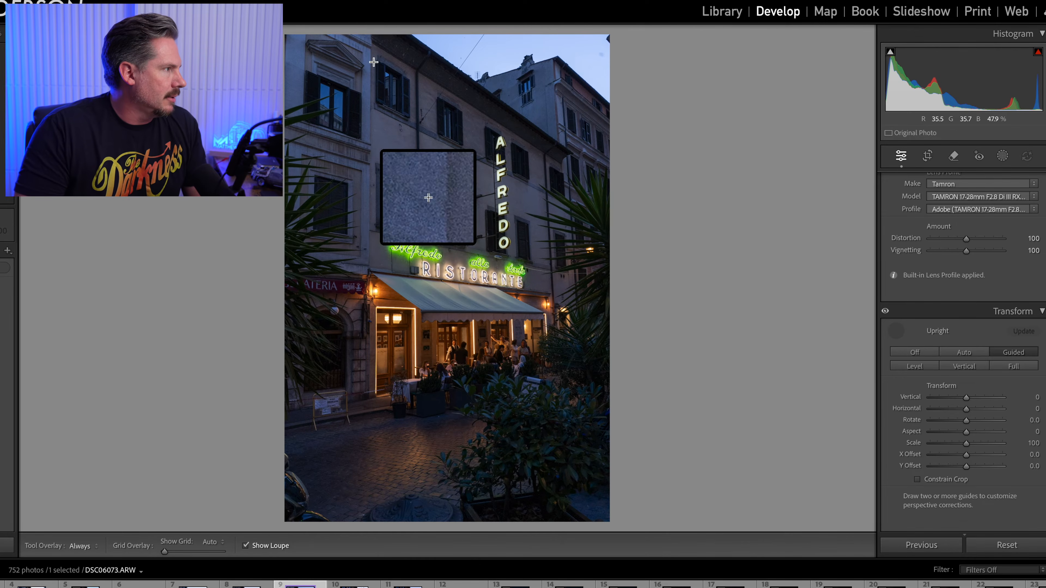
{"action": "left_click_drag", "start_coordinate": [370, 54], "coordinate": [369, 265]}
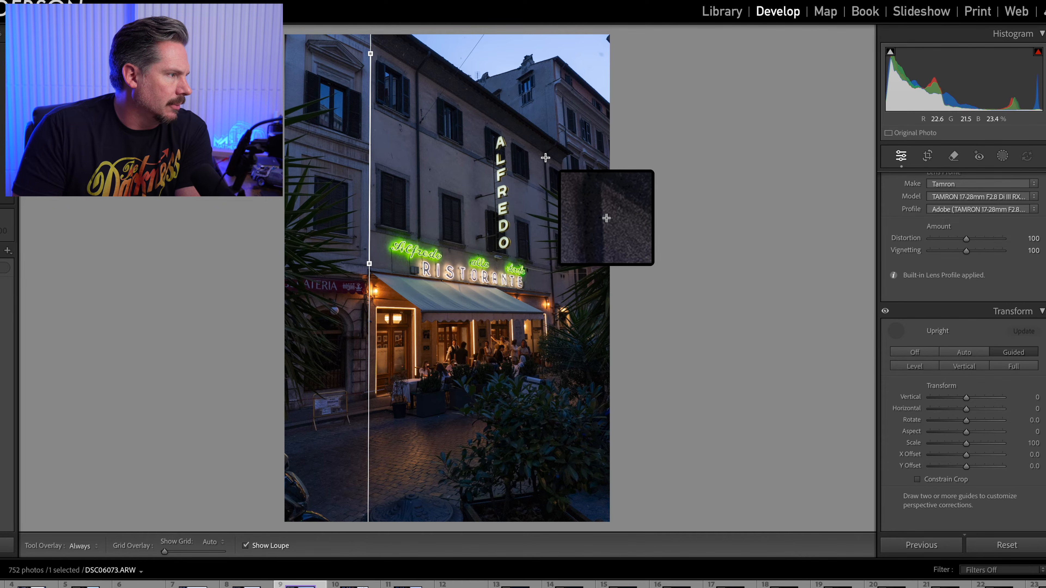
{"action": "left_click_drag", "start_coordinate": [546, 157], "coordinate": [554, 309]}
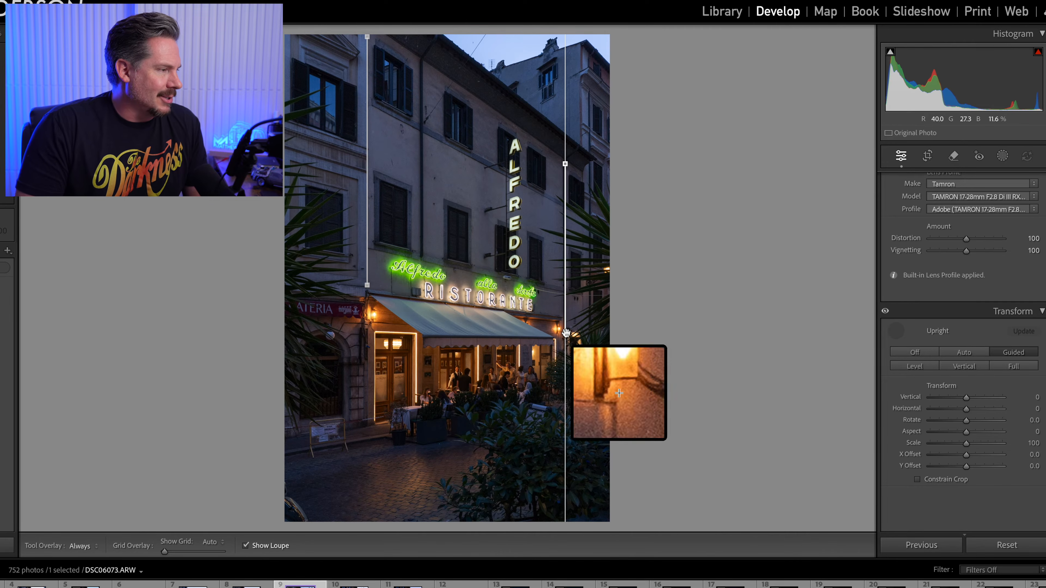
Fine-tune the lower ends of both vertical guides to follow the building's edges more precisely
{"action": "left_click_drag", "start_coordinate": [565, 334], "coordinate": [563, 332]}
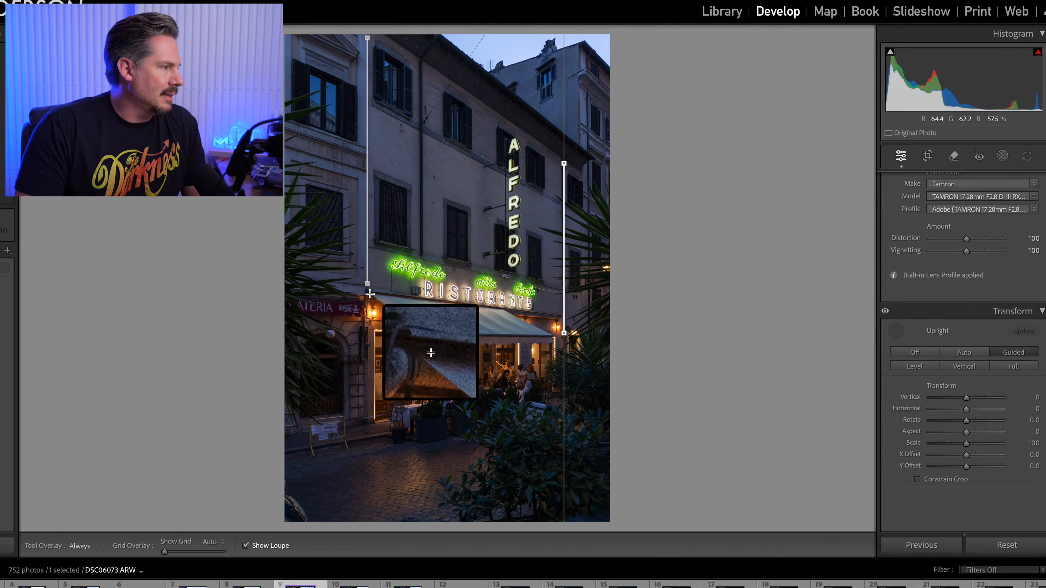
{"action": "left_click_drag", "start_coordinate": [369, 285], "coordinate": [368, 274]}
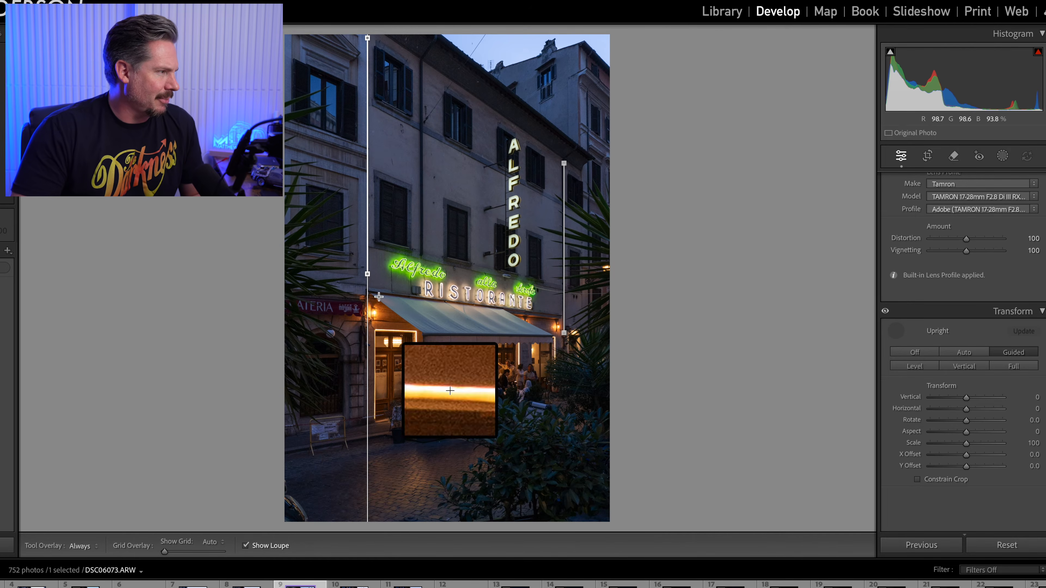
{"action": "left_click_drag", "start_coordinate": [369, 275], "coordinate": [368, 274]}
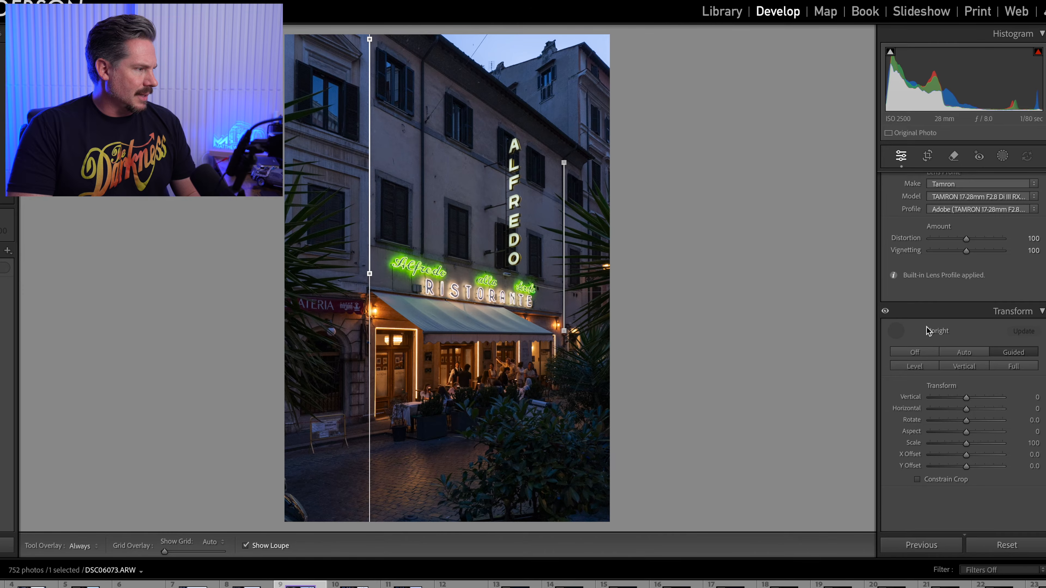
Set the texture to +5, the clarity to +10 and the dehaze to +5
{"action": "scroll", "coordinate": [927, 331], "scroll_direction": "up", "scroll_amount": 15}
{"action": "left_click", "coordinate": [1037, 360]}
{"action": "type", "text": "5"}
{"action": "left_click", "coordinate": [1034, 371]}
{"action": "type", "text": "10"}
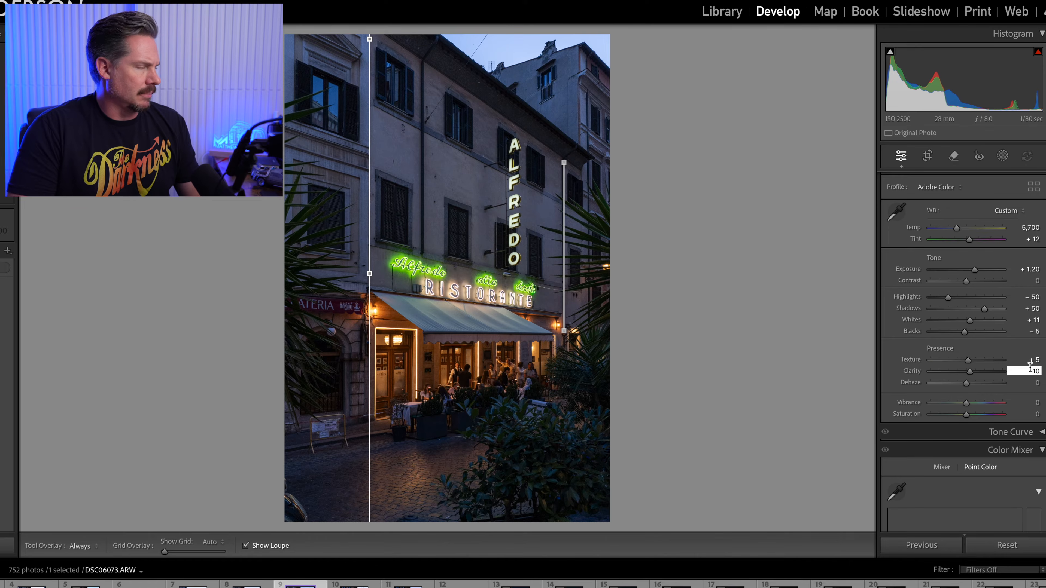
{"action": "key", "text": "Tab"}
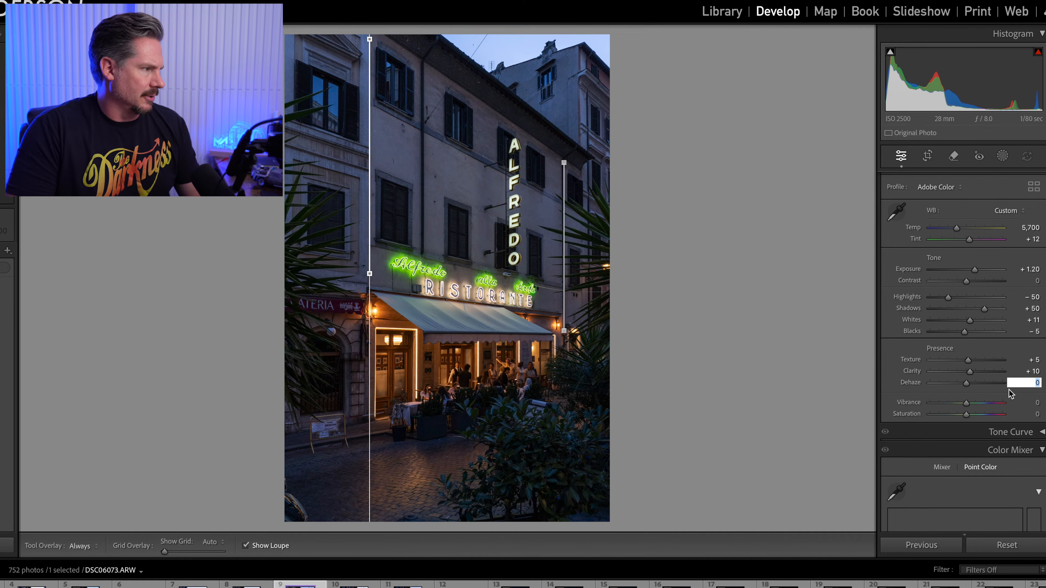
{"action": "type", "text": "5"}
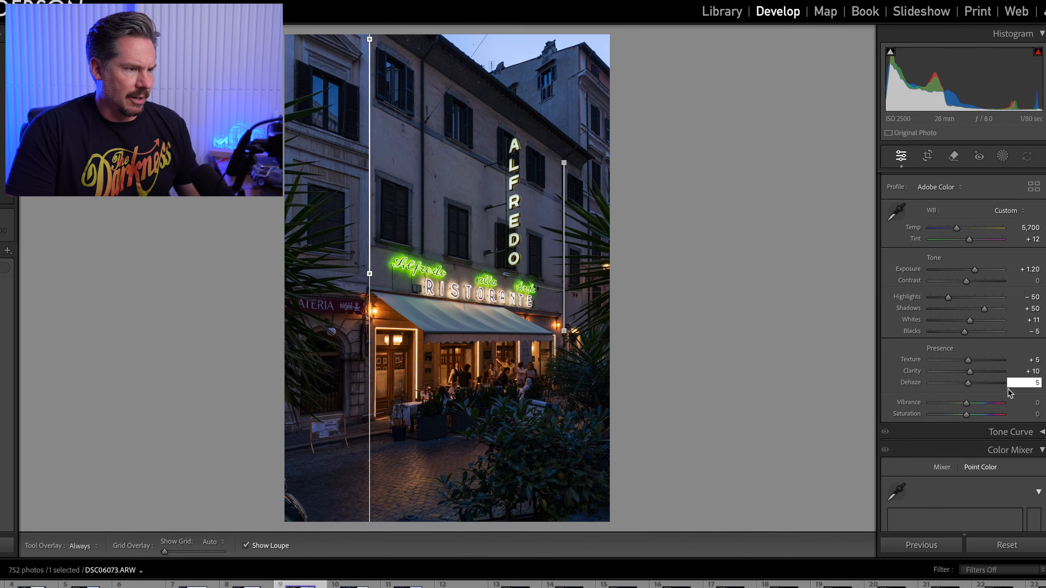
{"action": "key", "text": "Tab"}
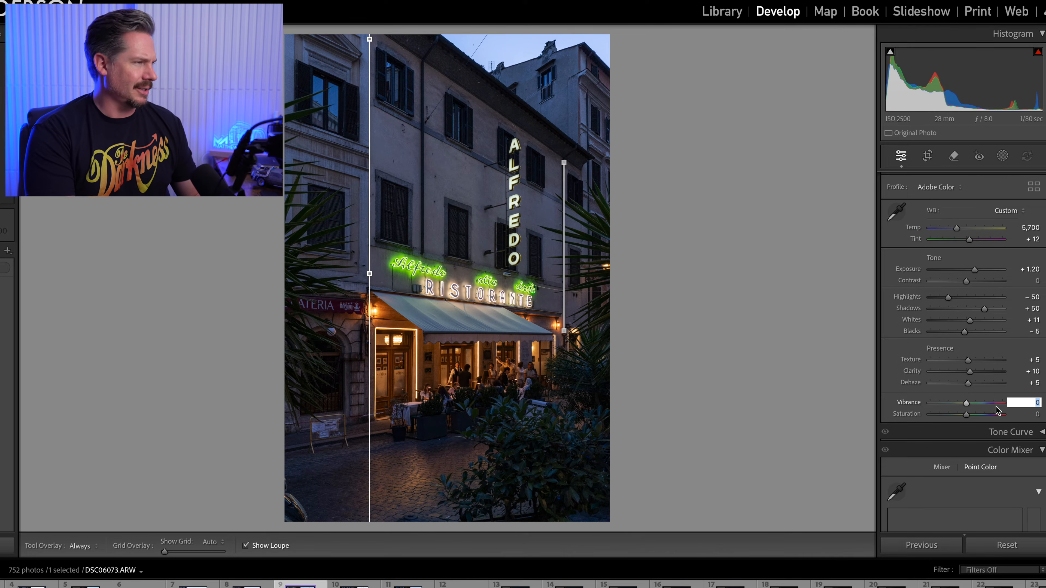
Set the vibrance and saturation to +10 each, and switch the profile to Camera Neutral
{"action": "type", "text": "10"}
{"action": "key", "text": "Tab"}
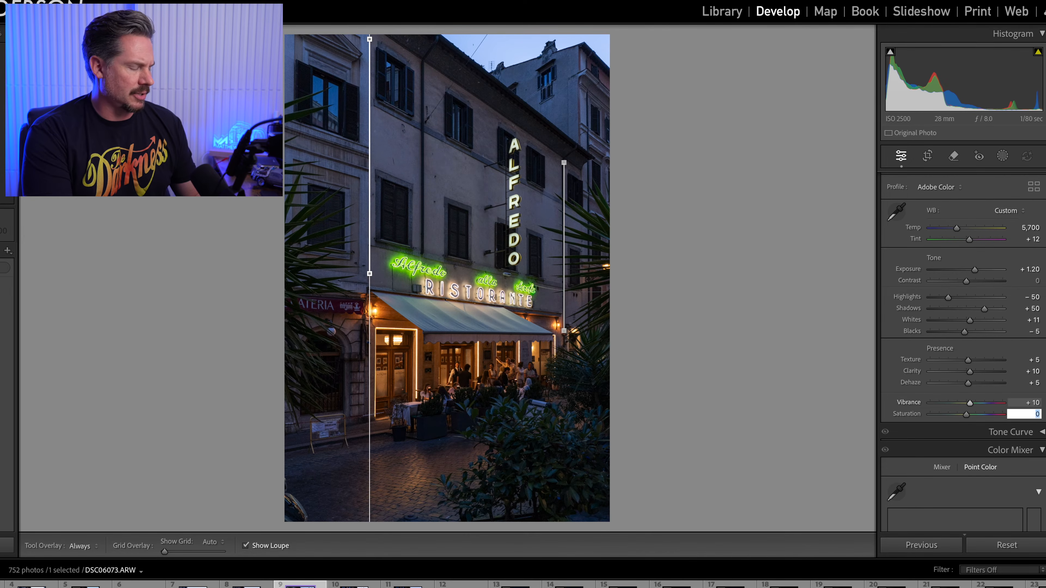
{"action": "key", "text": "Return"}
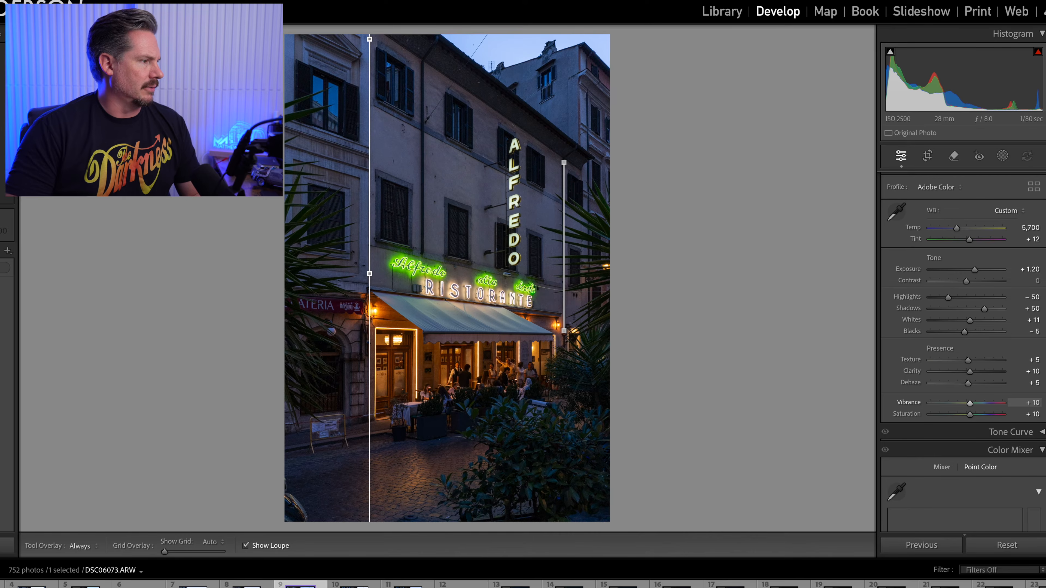
{"action": "scroll", "coordinate": [1005, 445], "scroll_direction": "up", "scroll_amount": 2}
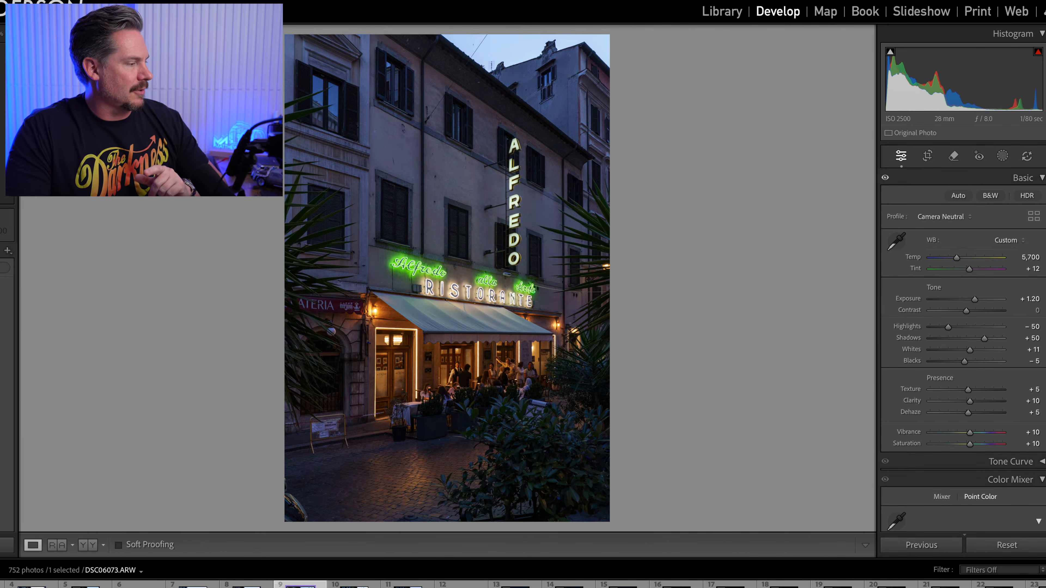
Open the photo for editing in Adobe Photoshop 2025 and duplicate its background layer
{"action": "right_click", "coordinate": [291, 387]}
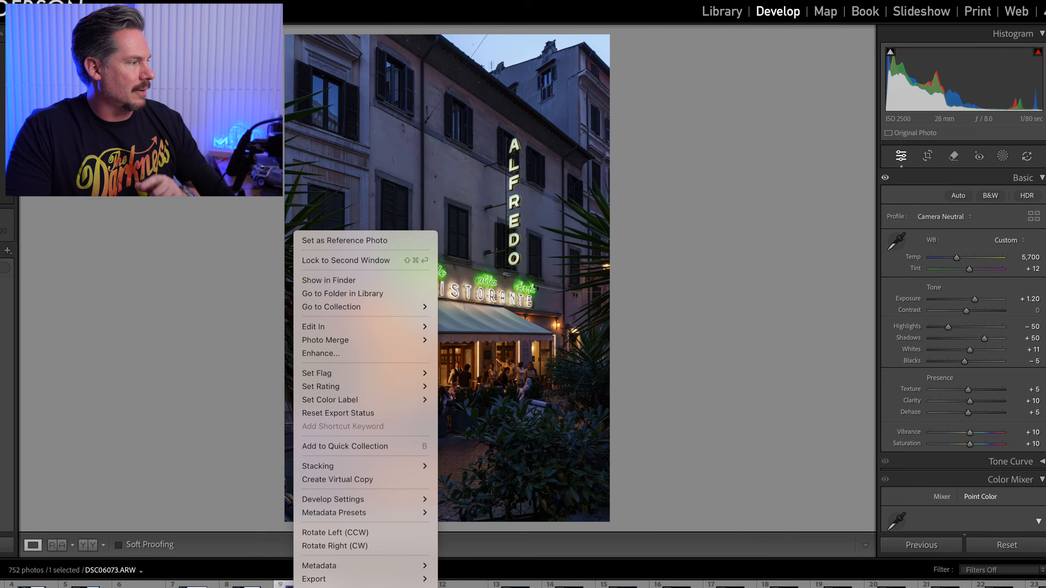
{"action": "mouse_move", "coordinate": [397, 327]}
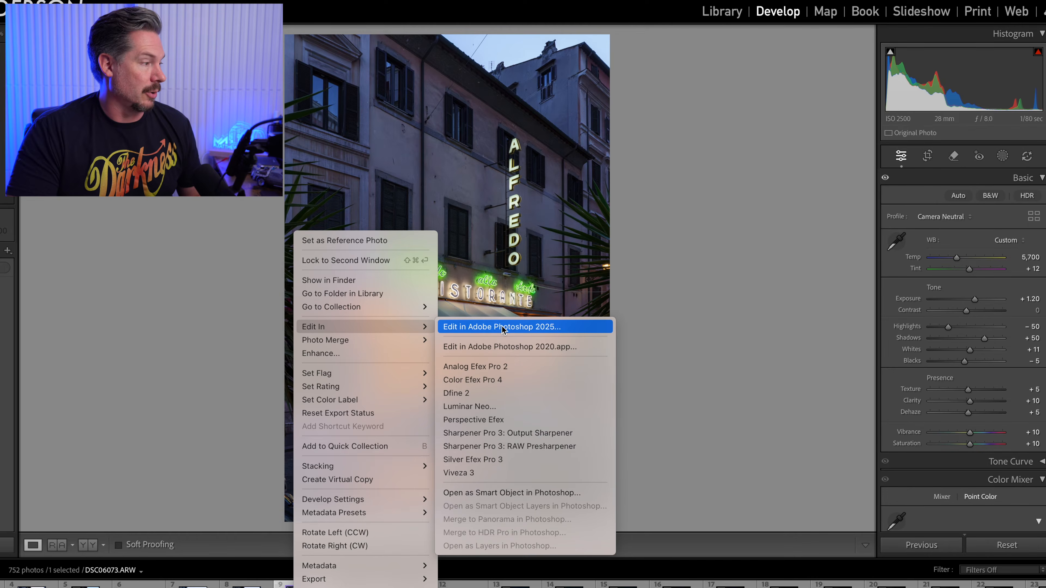
{"action": "left_click", "coordinate": [501, 326]}
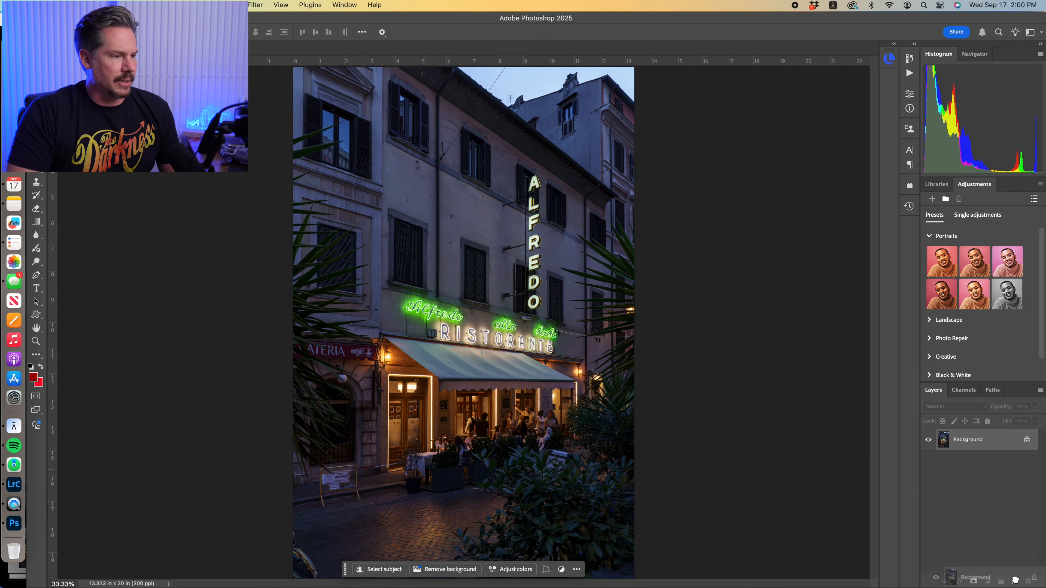
{"action": "key", "text": "super+j"}
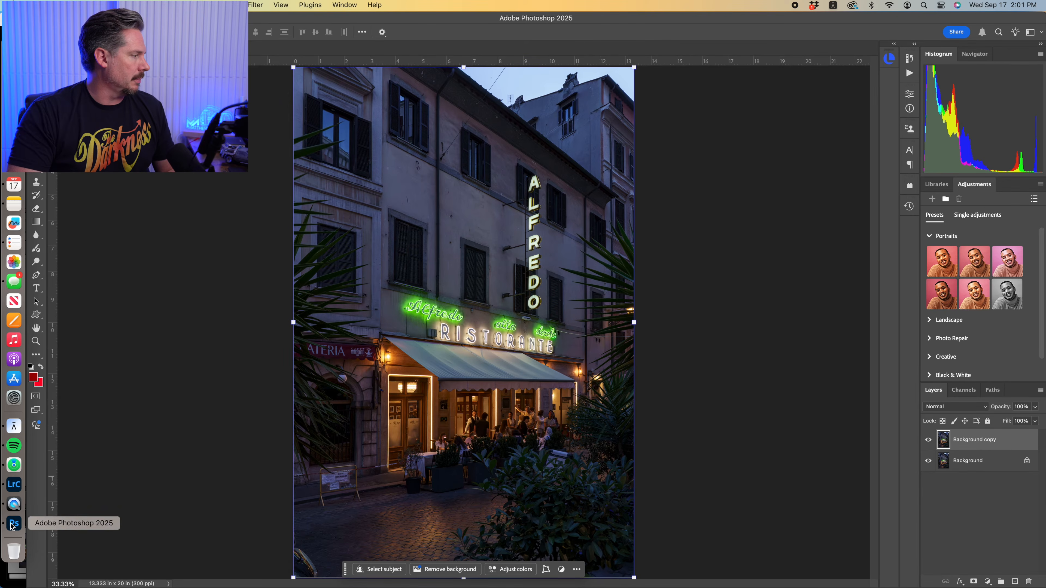
Switch back to Lightroom Classic and brighten the photo with exposure +1.40 and shadows +60
{"action": "left_click", "coordinate": [13, 486]}
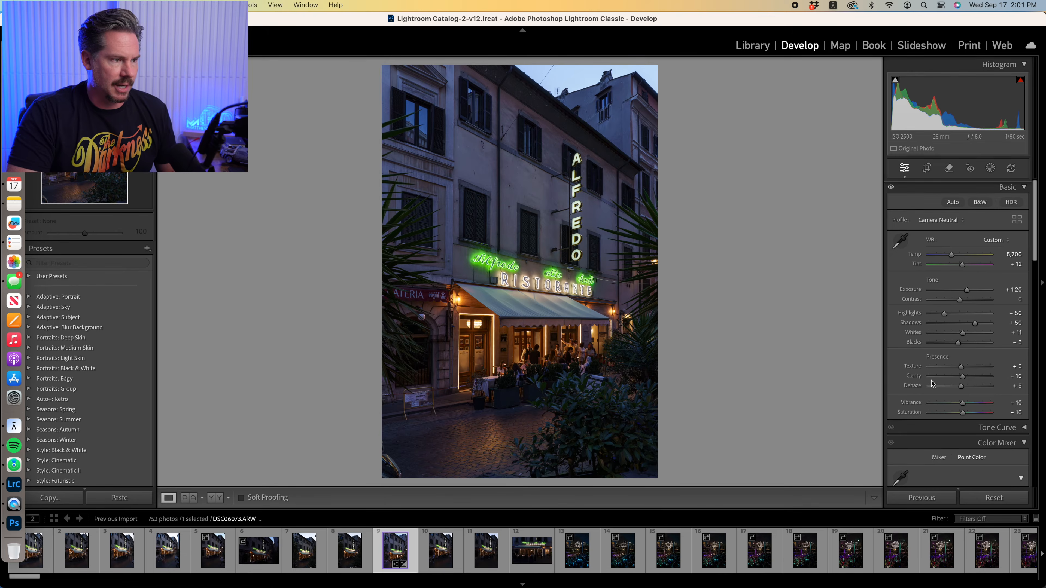
{"action": "left_click", "coordinate": [967, 291]}
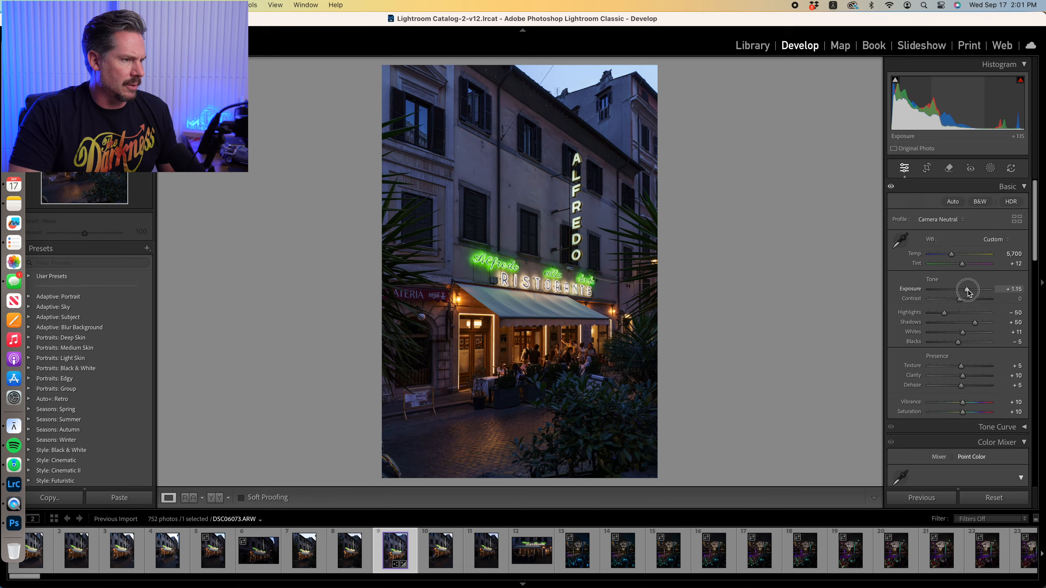
{"action": "left_click_drag", "start_coordinate": [967, 291], "coordinate": [969, 292]}
{"action": "left_click", "coordinate": [1015, 322]}
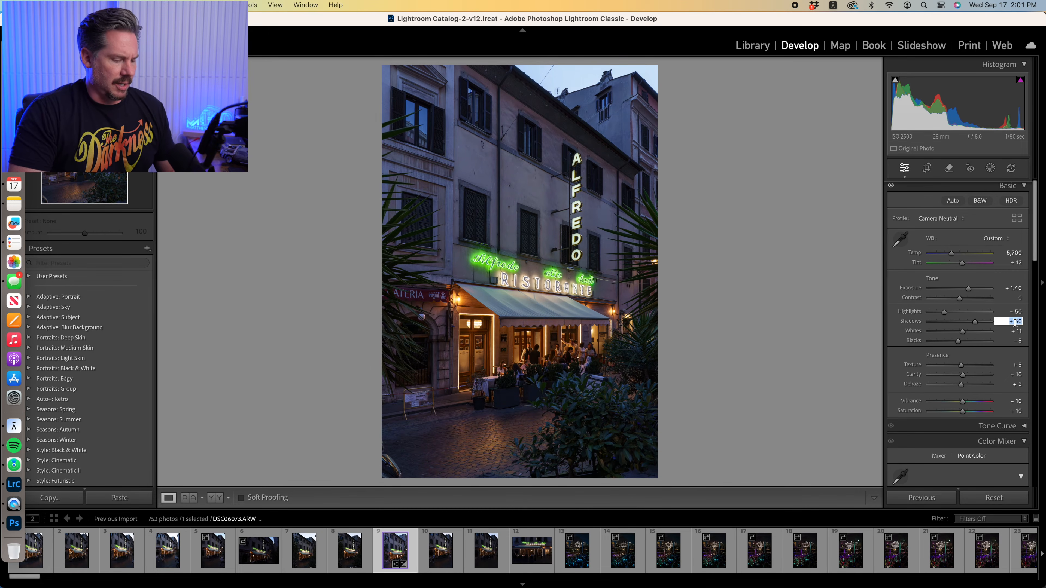
{"action": "type", "text": "60"}
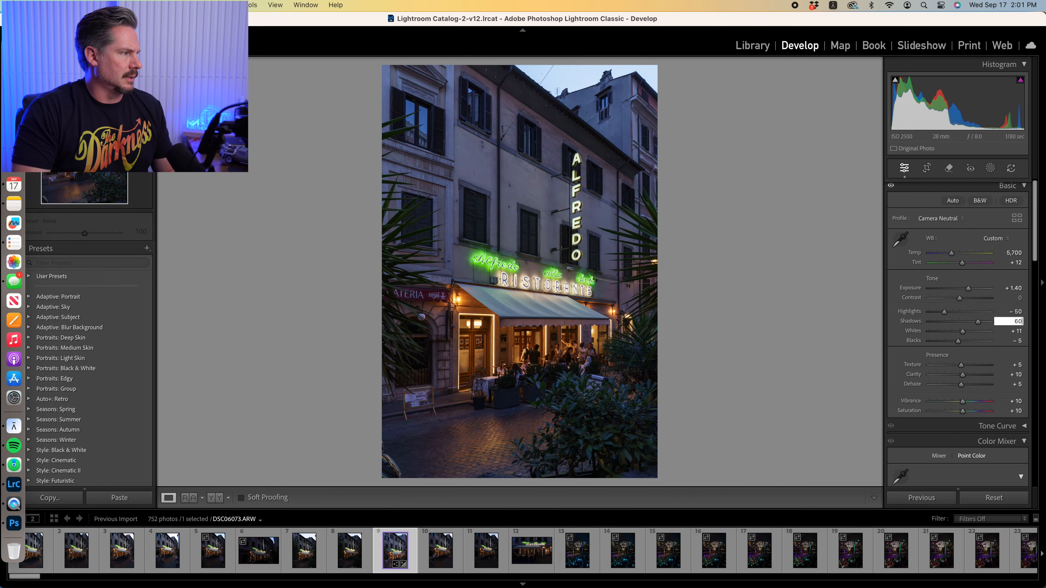
{"action": "key", "text": "Tab"}
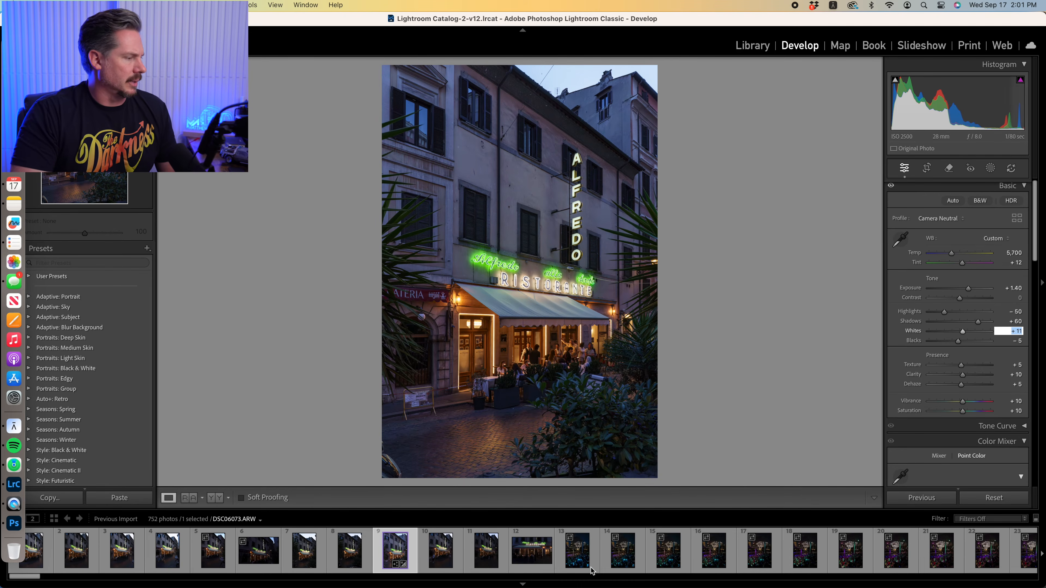
Open the brightened version in Adobe Photoshop 2025 and bring it into the first document as a new layer
{"action": "right_click", "coordinate": [402, 553]}
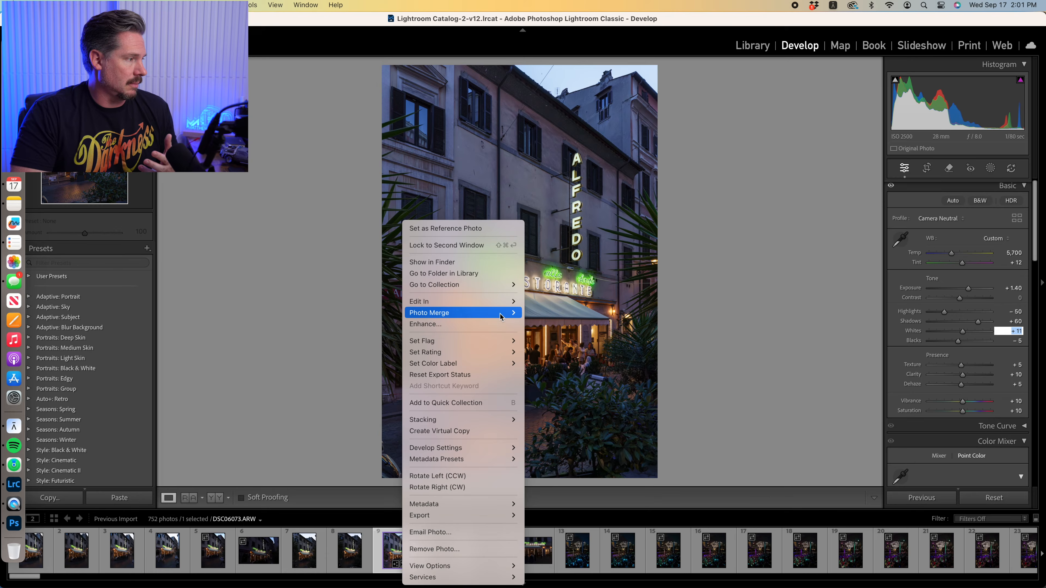
{"action": "mouse_move", "coordinate": [500, 303]}
{"action": "left_click", "coordinate": [599, 302]}
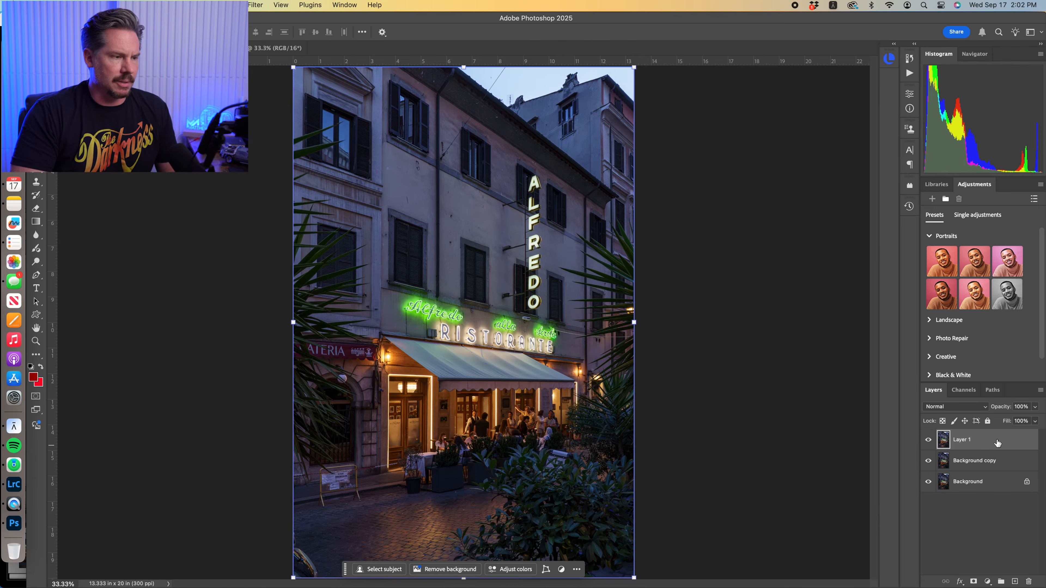
Move the brighter layer below the Background copy layer and add a black layer mask to Background copy
{"action": "left_click_drag", "start_coordinate": [997, 443], "coordinate": [994, 468]}
{"action": "left_click", "coordinate": [987, 439]}
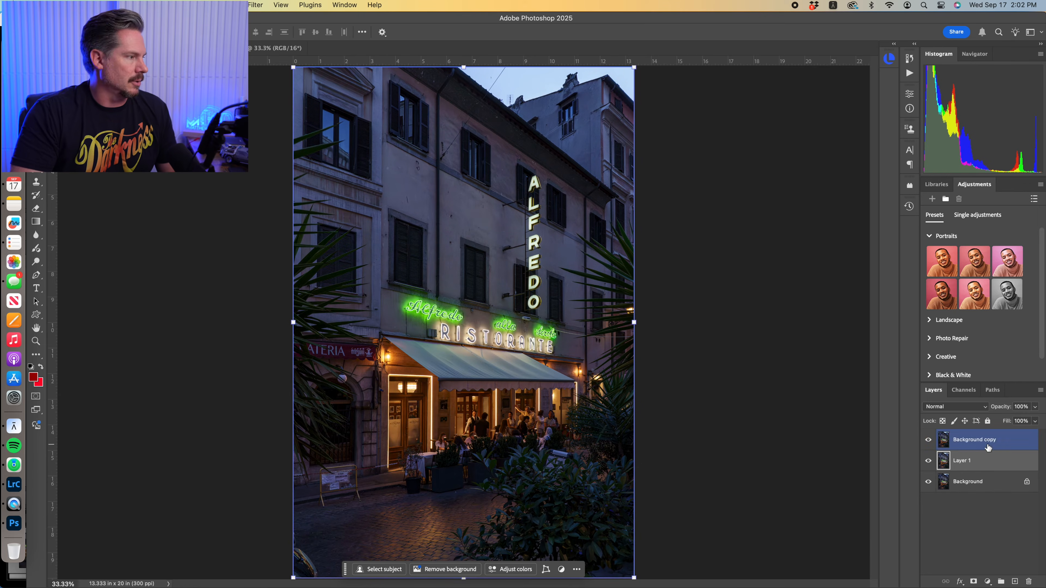
{"action": "left_click", "coordinate": [974, 582], "text": "alt"}
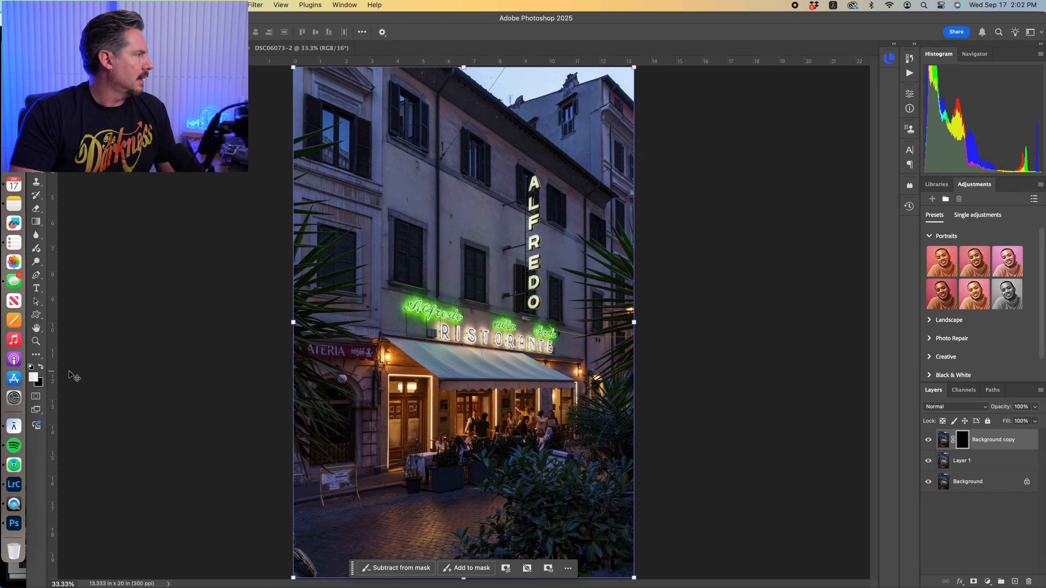
Paint white on the Background copy mask over the restaurant sign and awning with a large soft round brush
{"action": "key", "text": "b"}
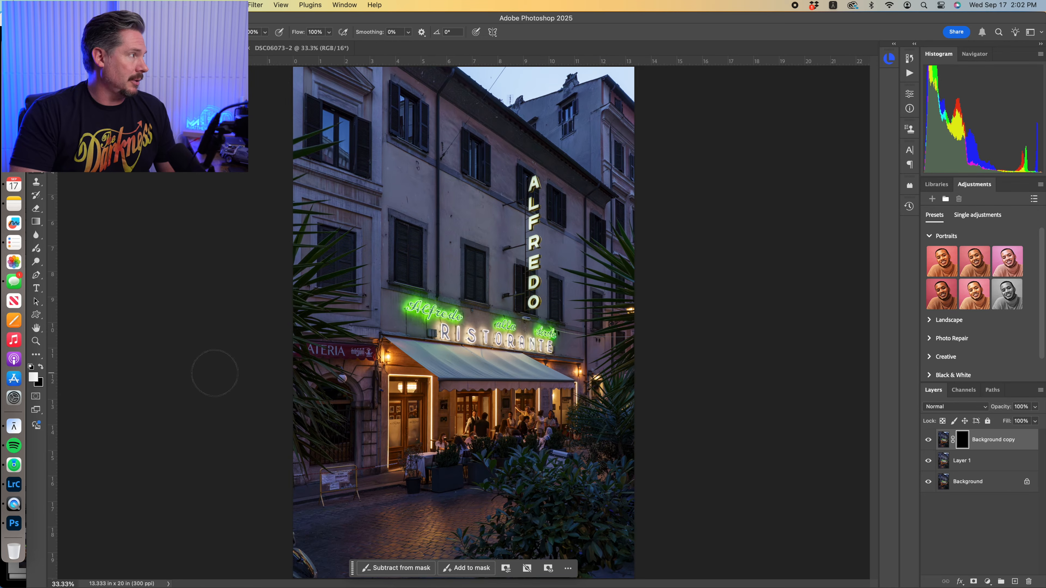
{"action": "left_click", "coordinate": [81, 32]}
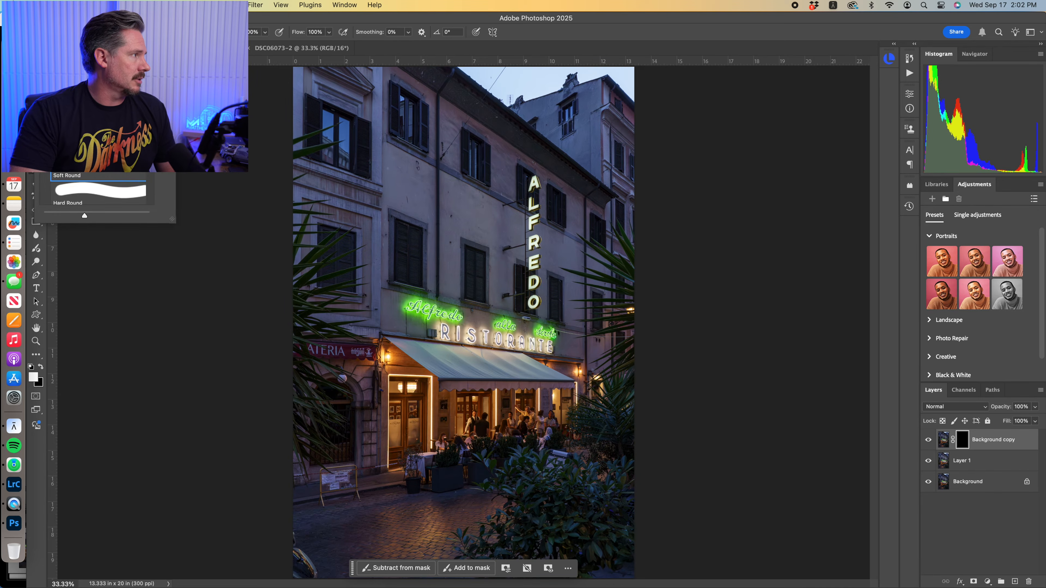
{"action": "left_click", "coordinate": [80, 32]}
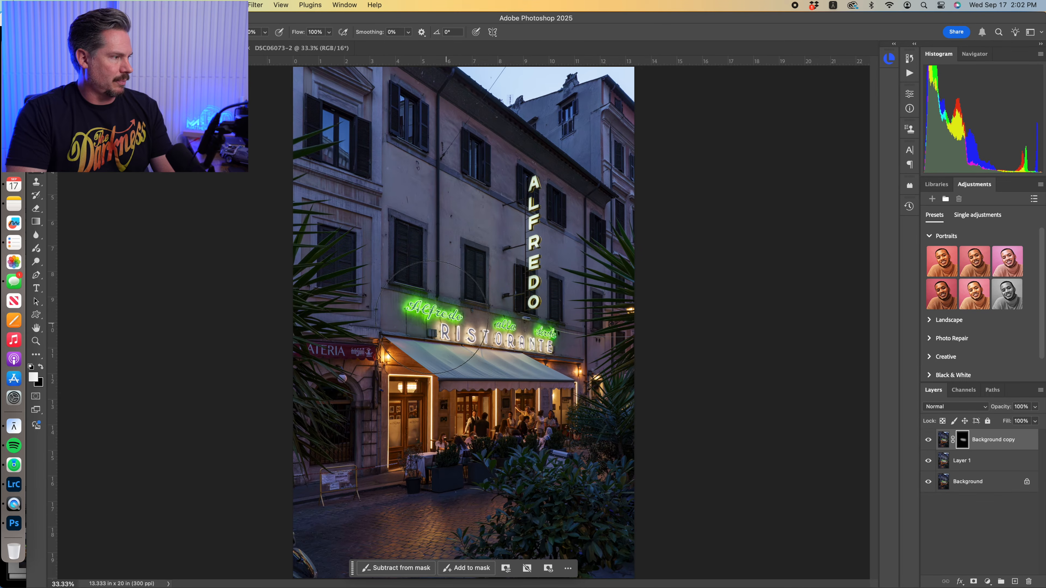
{"action": "key", "text": "bracketright"}
{"action": "key", "text": "bracketright"}
{"action": "key", "text": "bracketright"}
{"action": "key", "text": "bracketright"}
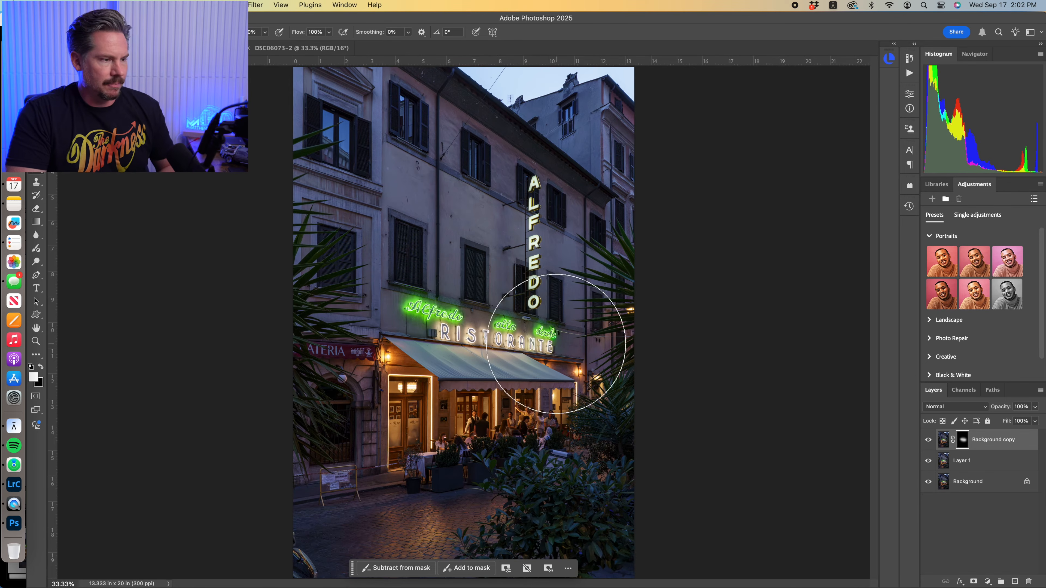
Compare the image with and without the masked Background copy layer by switching its visibility off and on
{"action": "left_click", "coordinate": [929, 440]}
{"action": "left_click", "coordinate": [929, 440]}
{"action": "left_click", "coordinate": [929, 440]}
{"action": "left_click", "coordinate": [930, 440]}
{"action": "left_click", "coordinate": [930, 440]}
{"action": "left_click", "coordinate": [930, 440]}
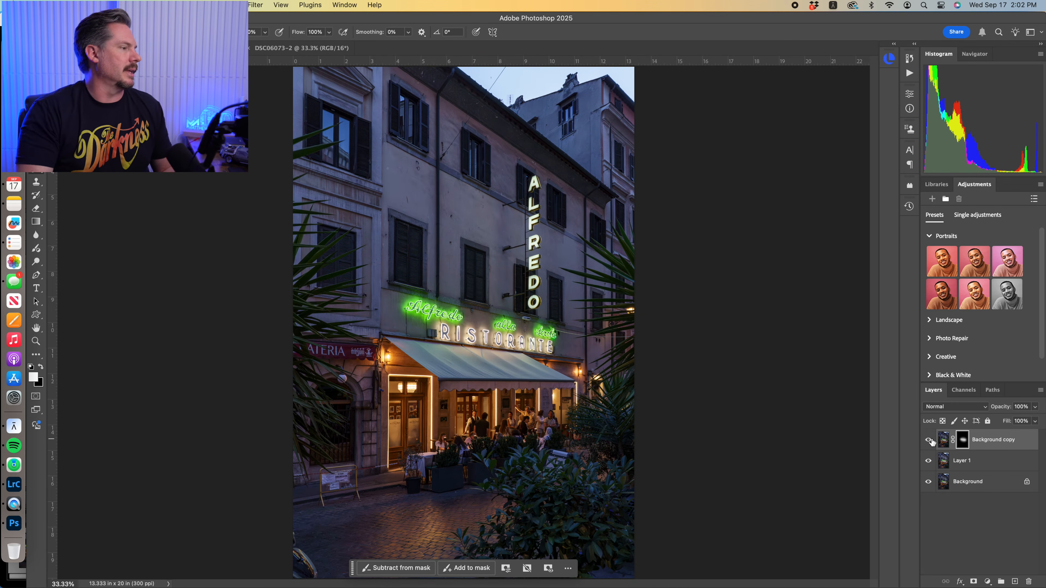
{"action": "left_click", "coordinate": [930, 440]}
{"action": "left_click", "coordinate": [930, 440]}
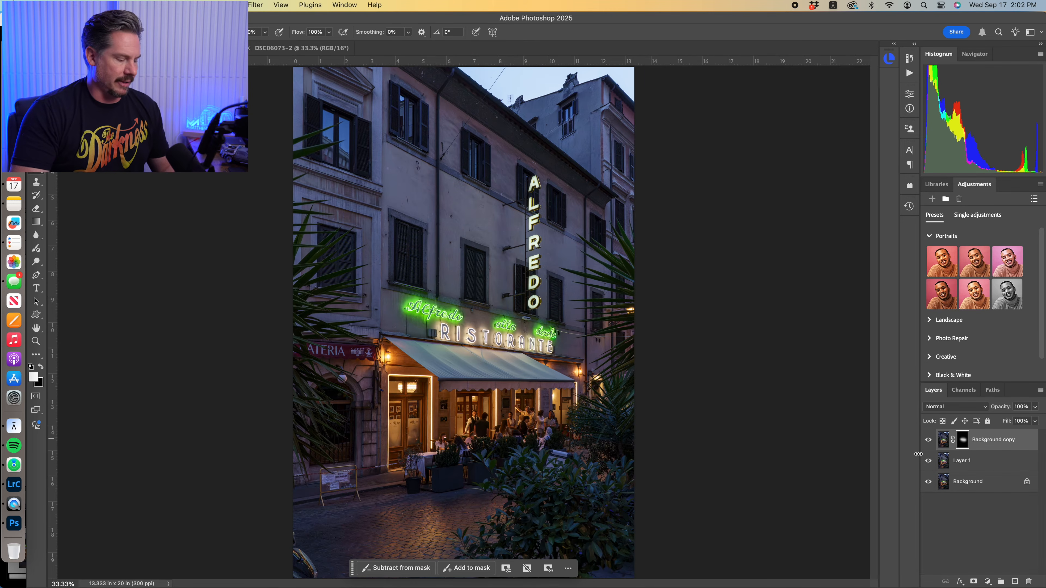
Merge all visible layers into a new layer at the top of the stack, keeping the originals
{"action": "left_click", "coordinate": [1041, 390]}
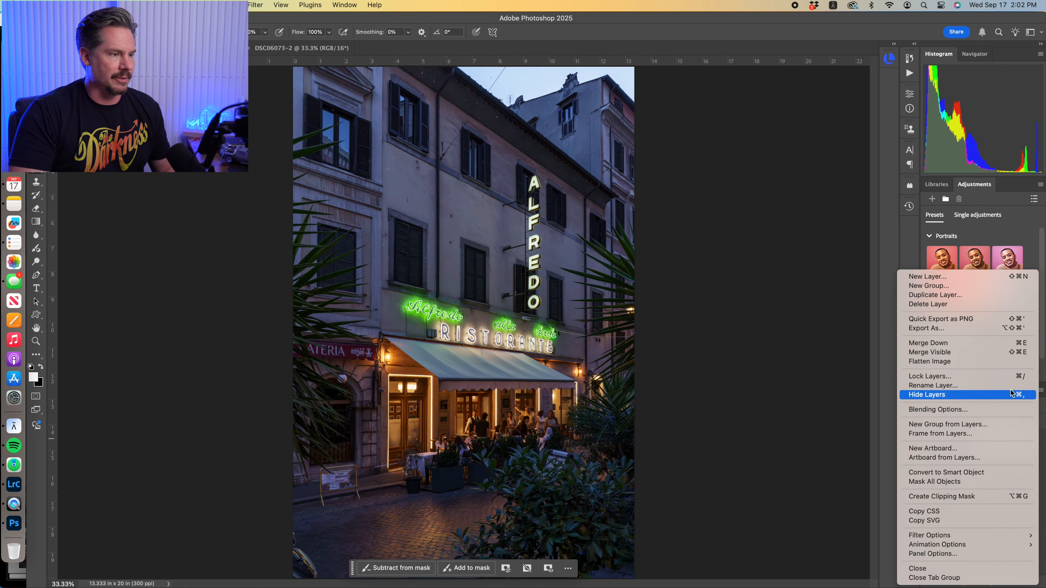
{"action": "left_click", "coordinate": [959, 358]}
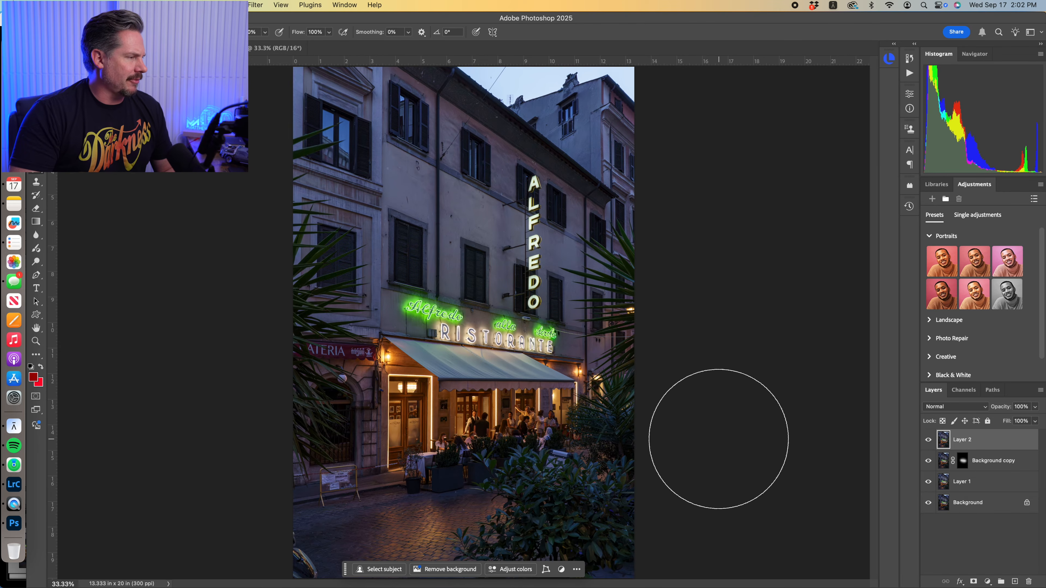
Add a Hue/Saturation adjustment layer and lower the Greens saturation to -20 and lightness to about -14
{"action": "left_click", "coordinate": [987, 584]}
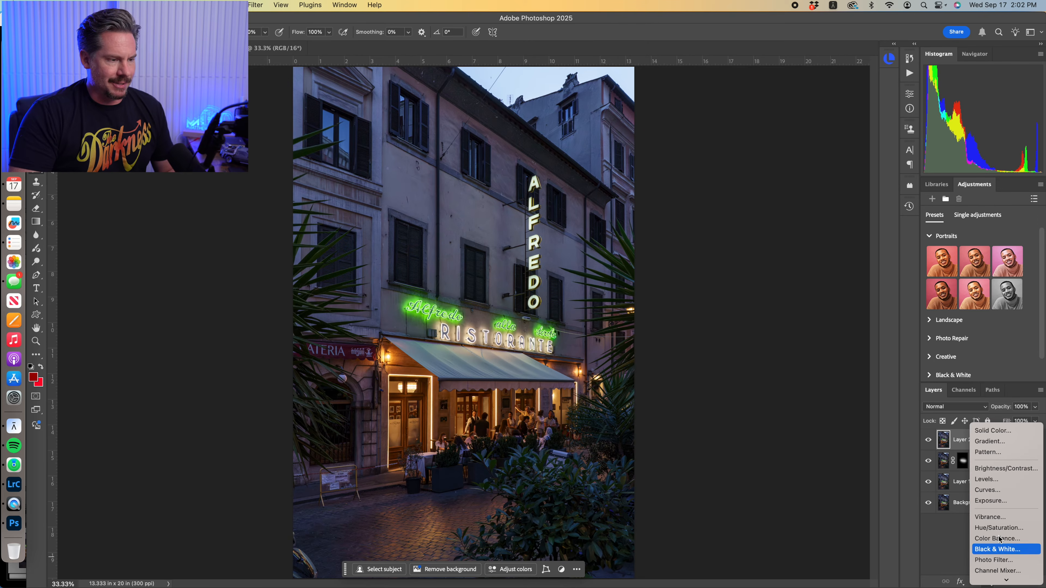
{"action": "left_click", "coordinate": [995, 528]}
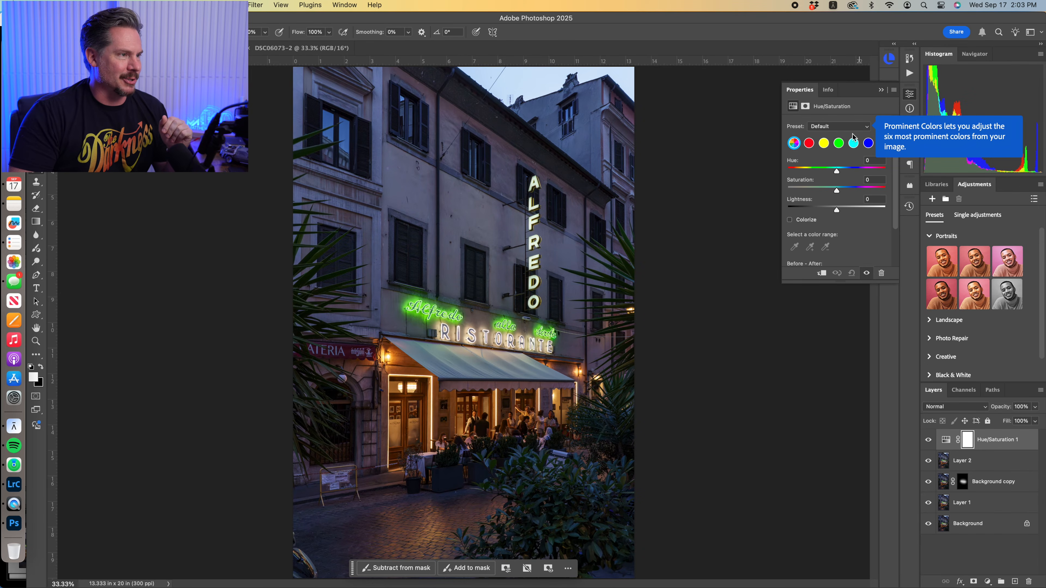
{"action": "left_click", "coordinate": [838, 145]}
{"action": "mouse_move", "coordinate": [836, 191]}
{"action": "left_mouse_down"}
{"action": "mouse_move", "coordinate": [877, 192]}
{"action": "mouse_move", "coordinate": [806, 193]}
{"action": "mouse_move", "coordinate": [821, 193]}
{"action": "left_mouse_up"}
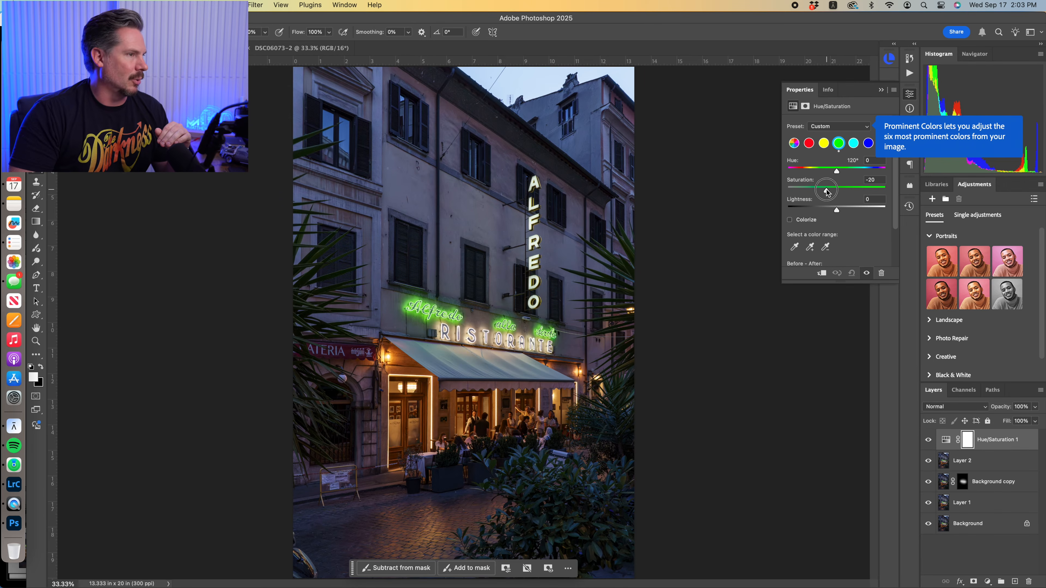
{"action": "left_click_drag", "start_coordinate": [827, 190], "coordinate": [827, 190]}
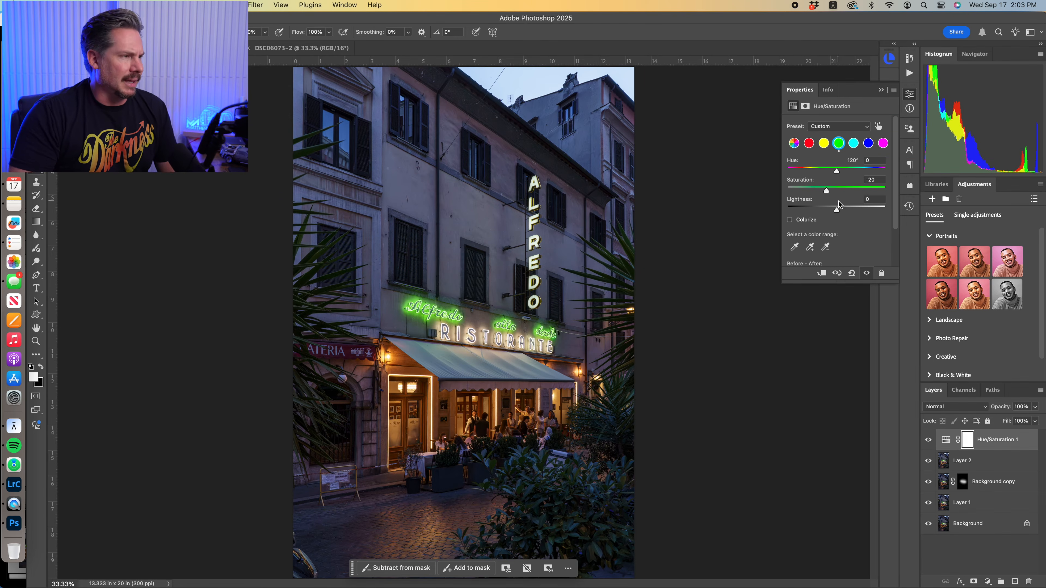
{"action": "mouse_move", "coordinate": [836, 209]}
{"action": "left_mouse_down"}
{"action": "mouse_move", "coordinate": [814, 210]}
{"action": "mouse_move", "coordinate": [836, 210]}
{"action": "left_mouse_up"}
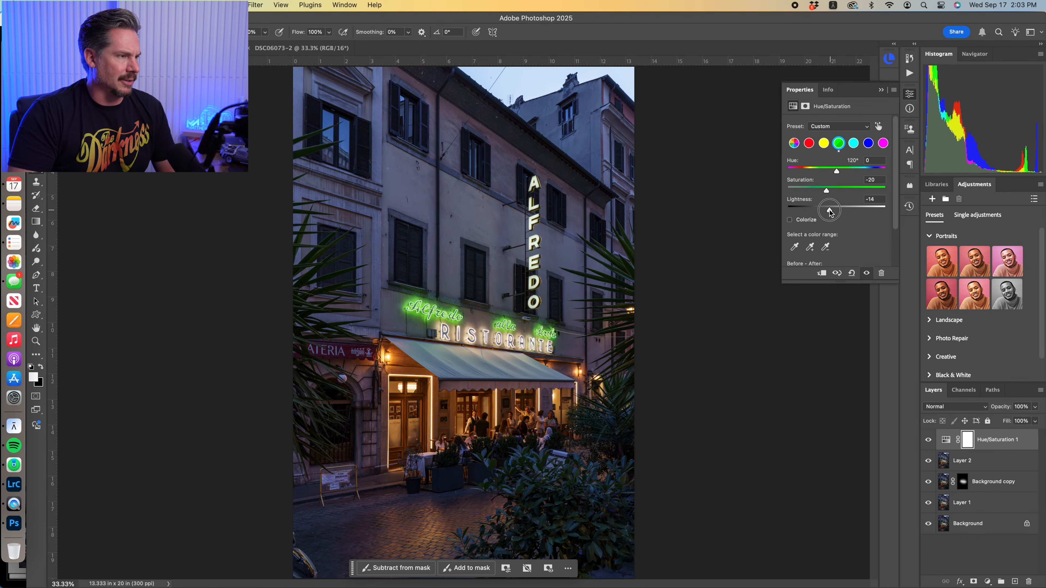
{"action": "left_click_drag", "start_coordinate": [873, 199], "coordinate": [842, 199]}
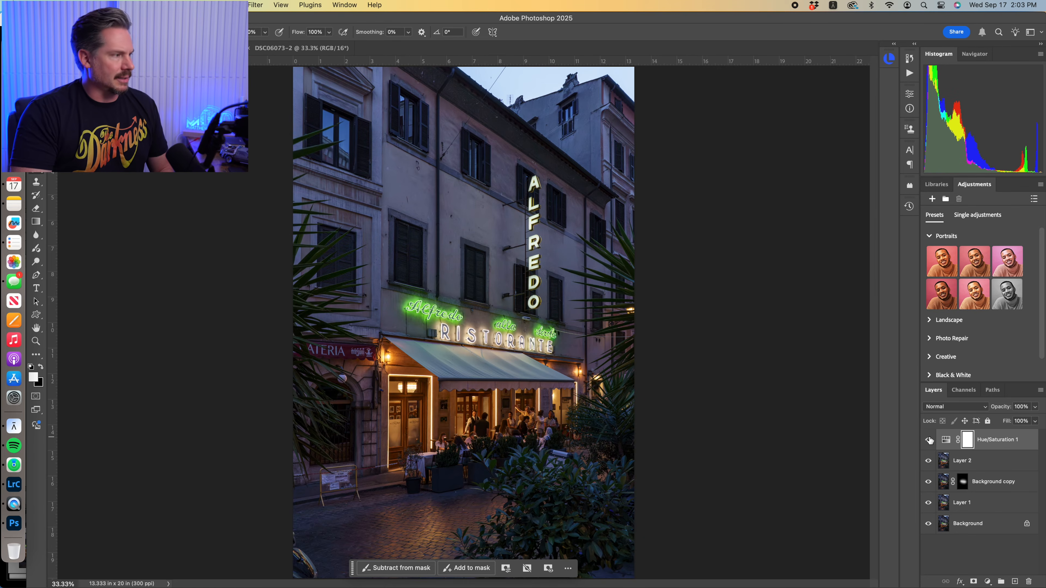
Compare the image with and without the Hue/Saturation adjustment by switching its visibility off and on
{"action": "left_click", "coordinate": [930, 439]}
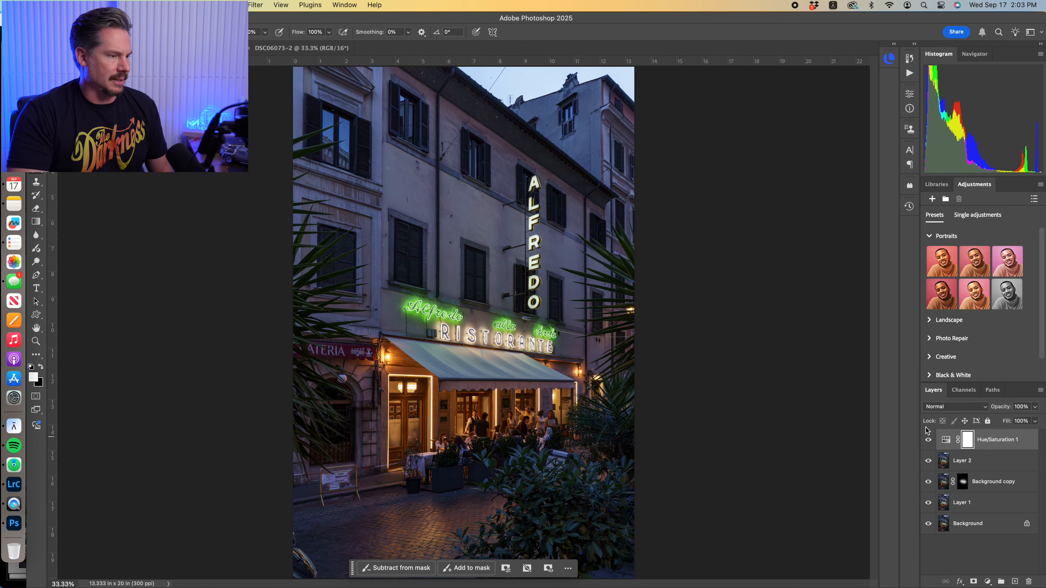
{"action": "left_click", "coordinate": [928, 441]}
{"action": "left_click", "coordinate": [928, 441]}
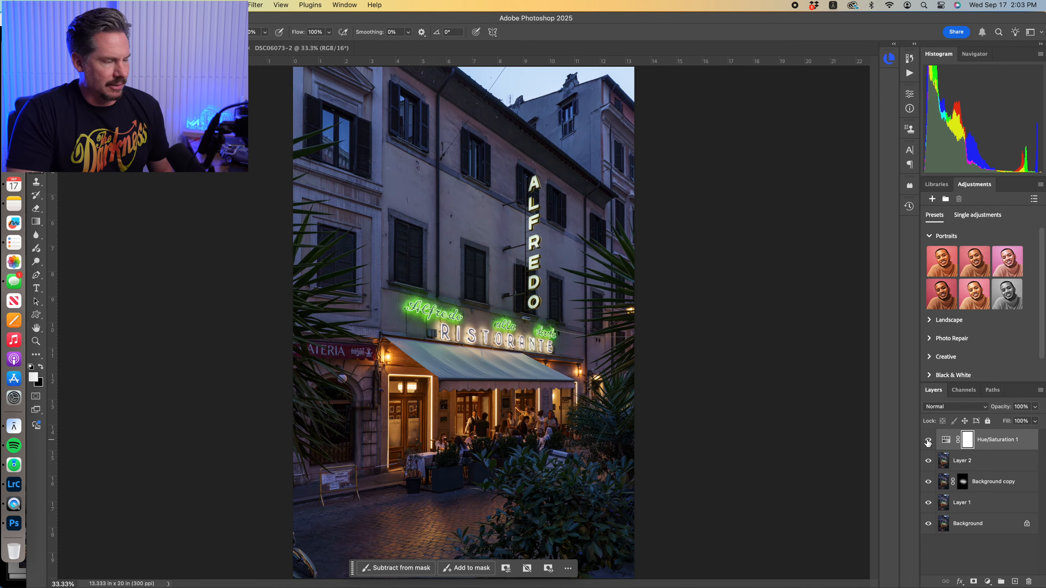
{"action": "left_click", "coordinate": [929, 441]}
{"action": "left_click", "coordinate": [929, 441]}
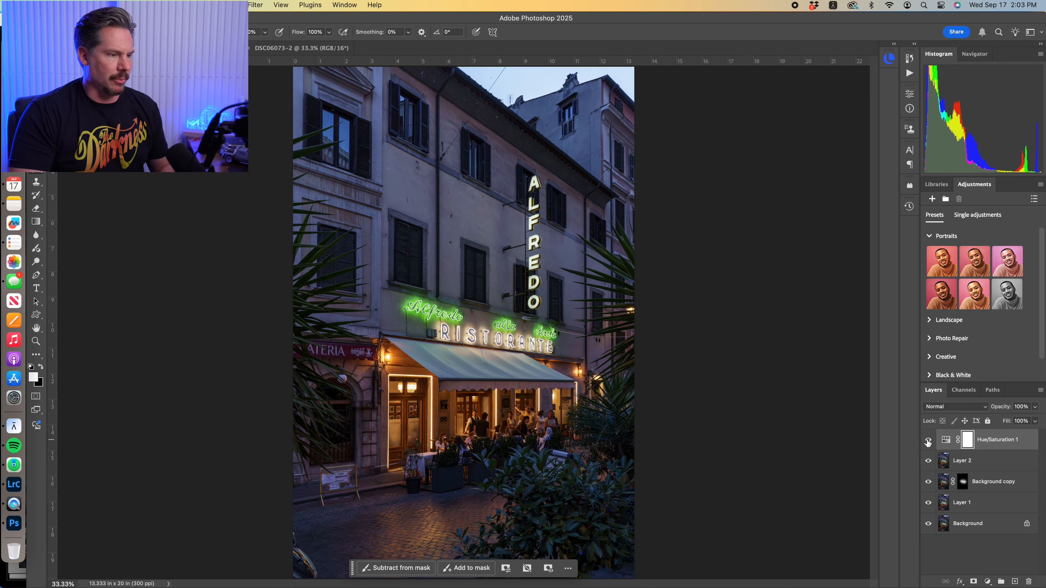
Merge the visible layers into a new top layer and outline the cable and its wall bracket on the upper facade with the Polygonal Lasso
{"action": "left_click", "coordinate": [1042, 393]}
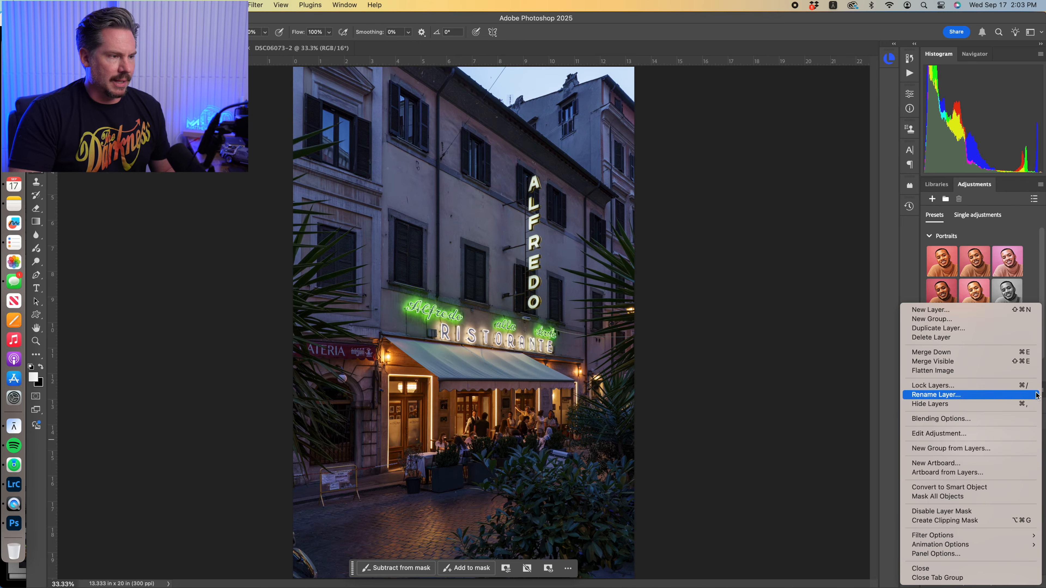
{"action": "left_click", "coordinate": [986, 362]}
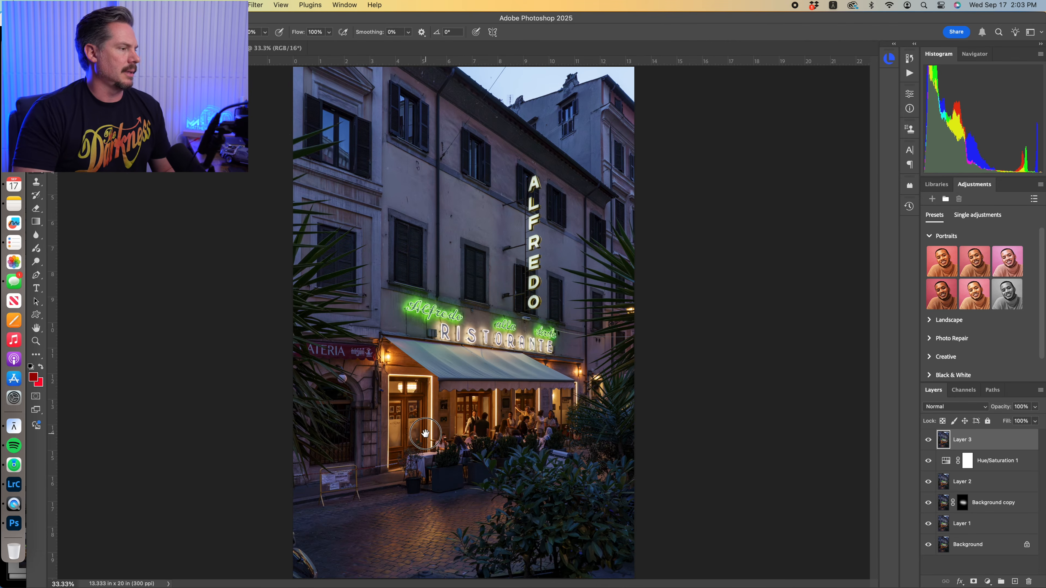
{"action": "key", "text": "super+plus"}
{"action": "key", "text": "super+plus"}
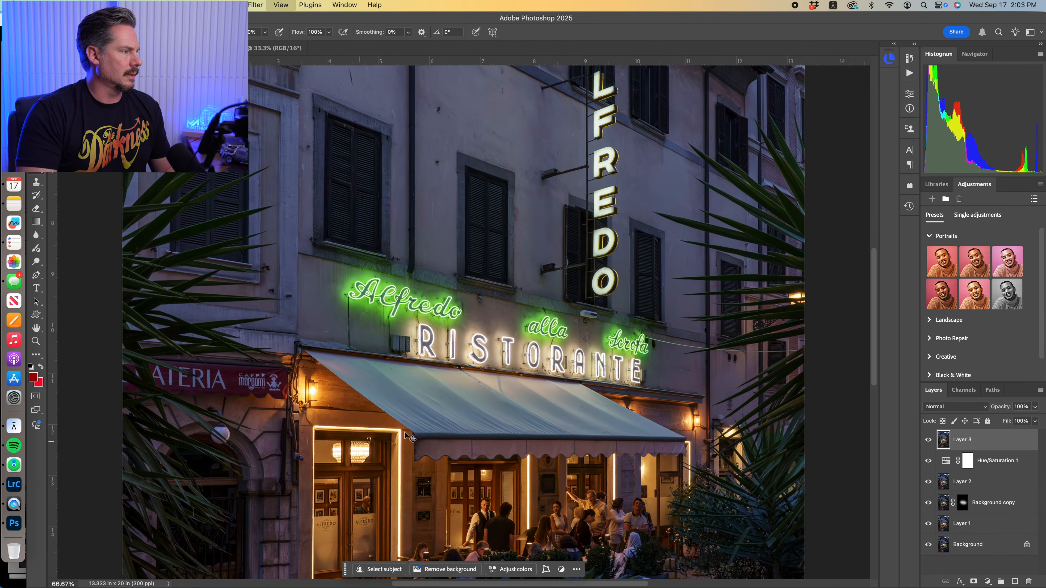
{"action": "mouse_move", "coordinate": [441, 293]}
{"action": "left_mouse_down"}
{"action": "mouse_move", "coordinate": [420, 423]}
{"action": "mouse_move", "coordinate": [428, 458]}
{"action": "left_mouse_up"}
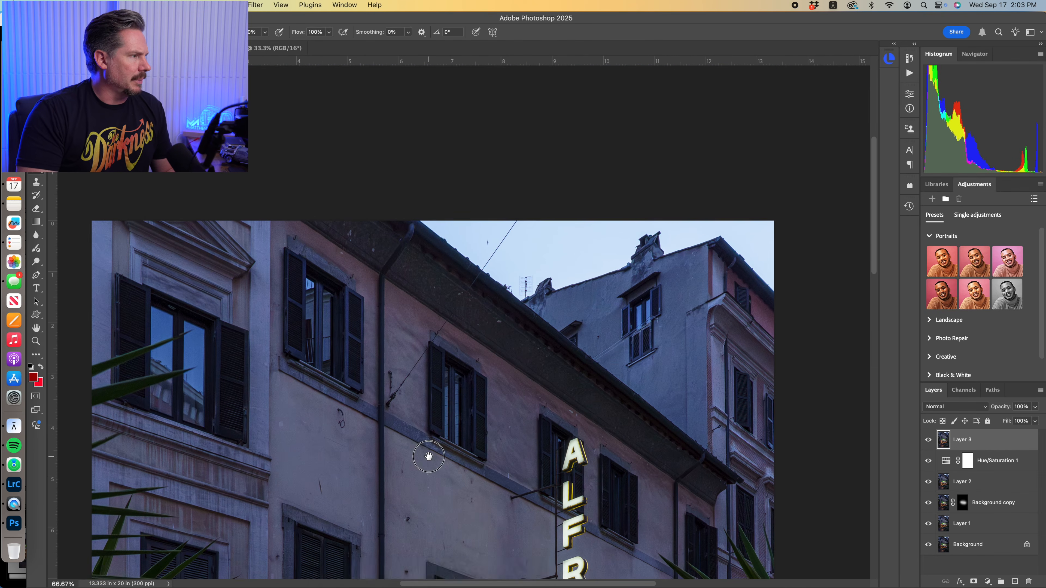
{"action": "key", "text": "l"}
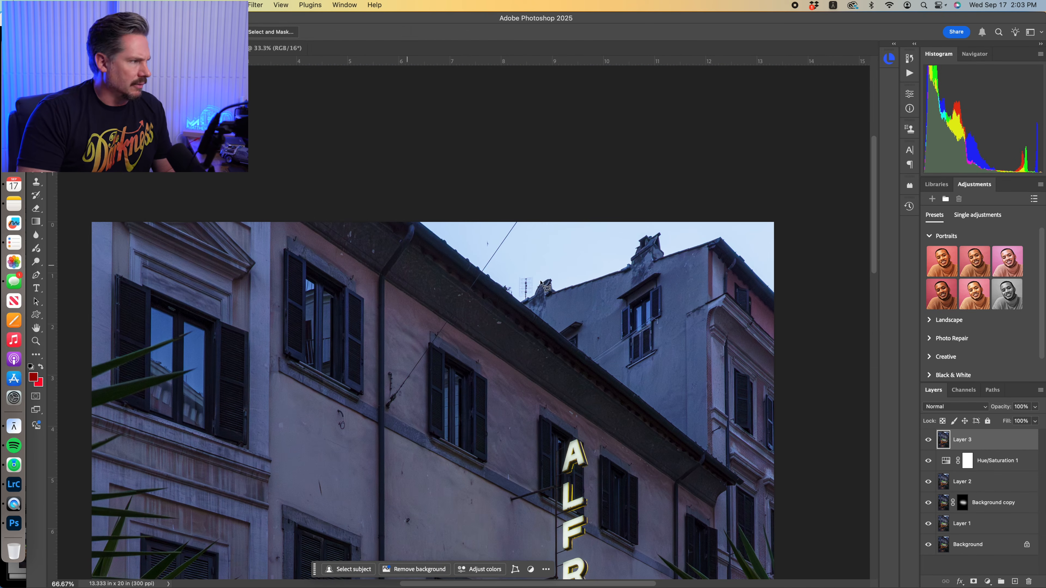
{"action": "left_click", "coordinate": [513, 217]}
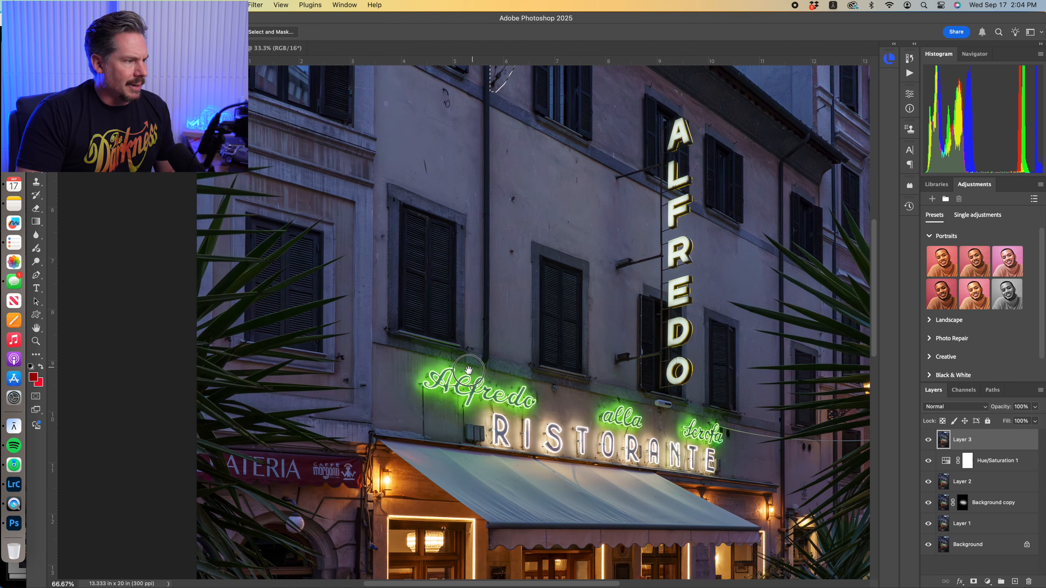
{"action": "mouse_move", "coordinate": [472, 366]}
{"action": "left_mouse_down"}
{"action": "mouse_move", "coordinate": [457, 376]}
{"action": "mouse_move", "coordinate": [535, 446]}
{"action": "left_mouse_up"}
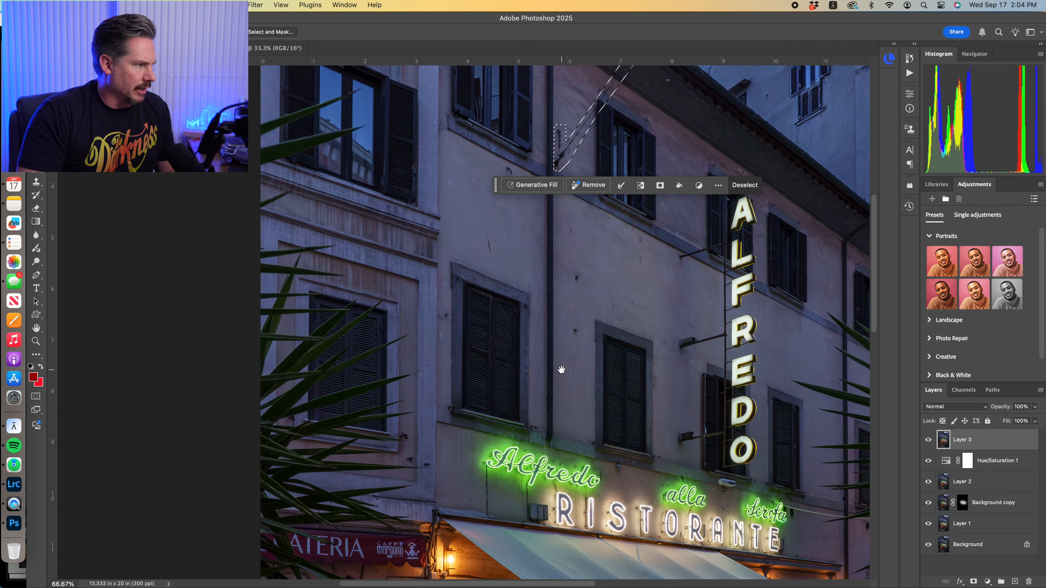
Add the chain and the yellow no-parking barrier beside the restaurant entrance to the selection with the Polygonal Lasso
{"action": "scroll", "coordinate": [561, 370], "scroll_direction": "down", "scroll_amount": 10}
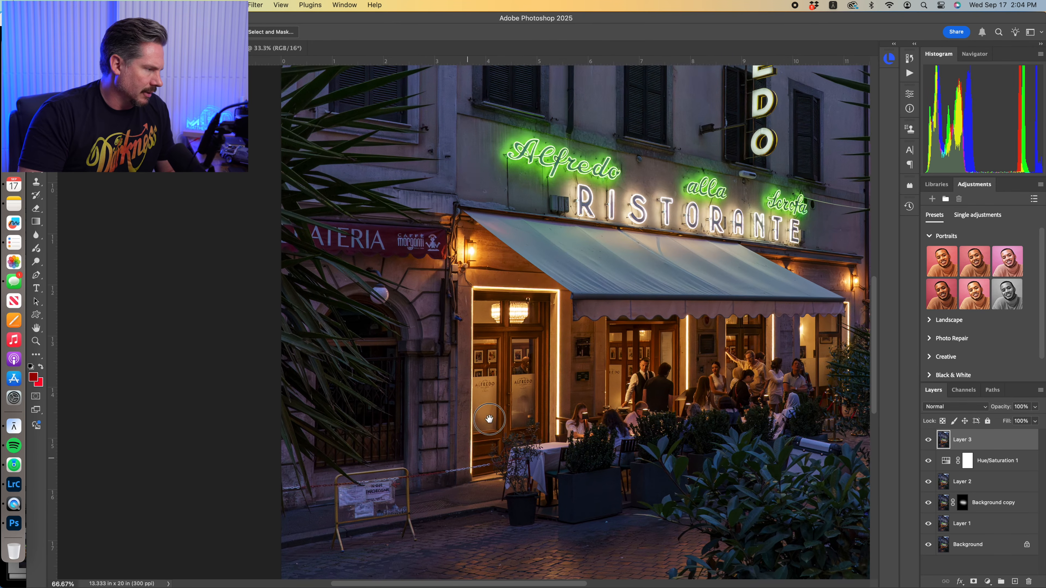
{"action": "scroll", "coordinate": [469, 426], "scroll_direction": "up", "scroll_amount": 3}
{"action": "scroll", "coordinate": [504, 389], "scroll_direction": "down", "scroll_amount": 3}
{"action": "key", "text": "super+plus"}
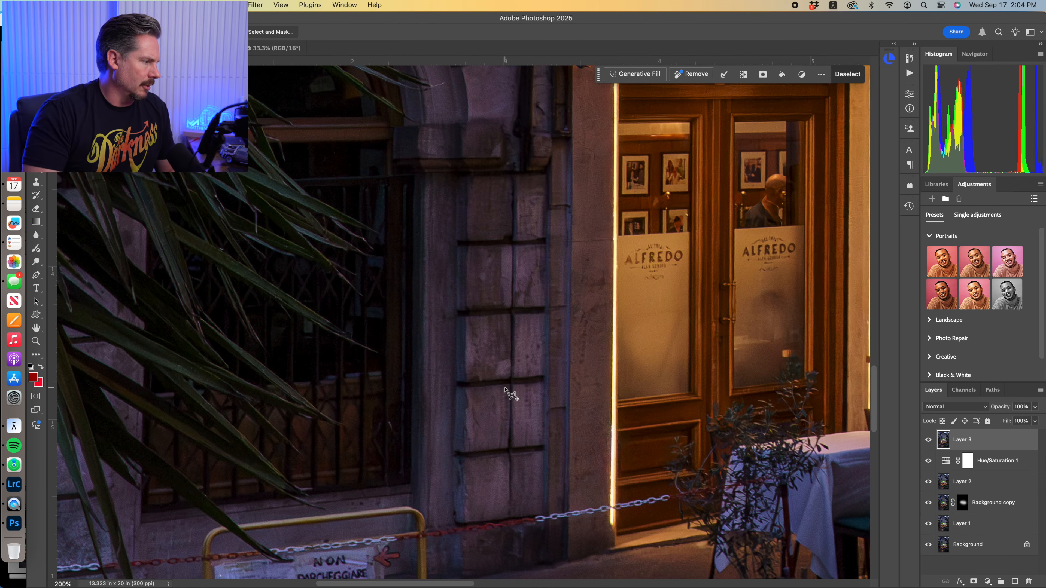
{"action": "left_click_drag", "start_coordinate": [402, 452], "coordinate": [576, 315]}
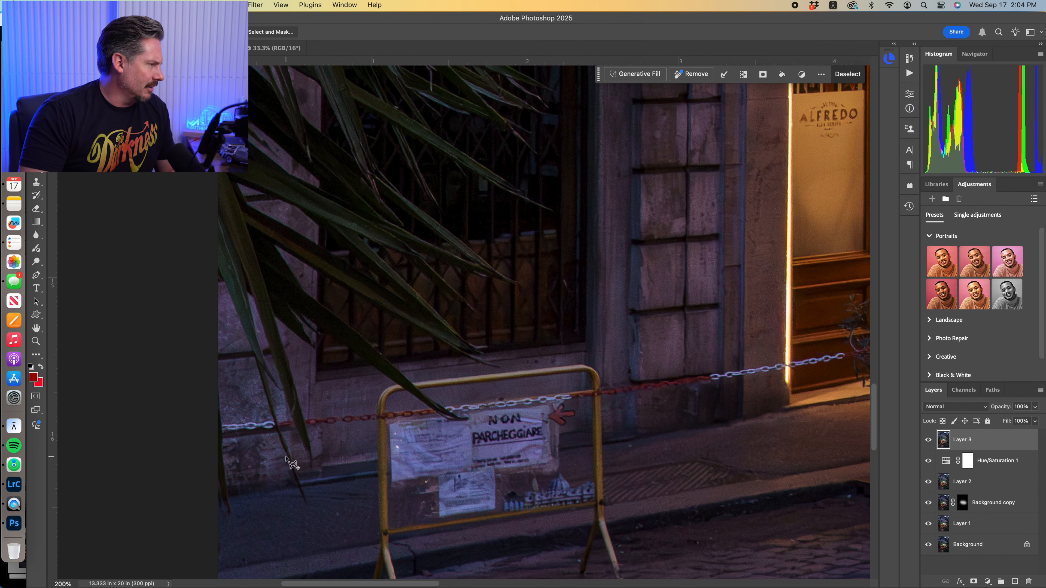
{"action": "left_click", "coordinate": [206, 423]}
{"action": "left_click", "coordinate": [367, 409]}
{"action": "left_click", "coordinate": [381, 381]}
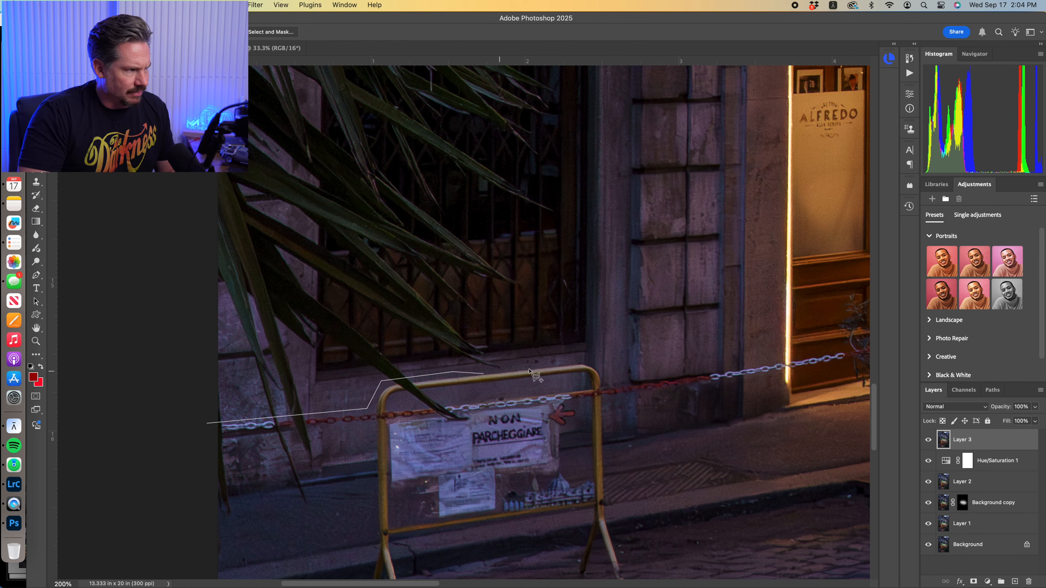
{"action": "left_click", "coordinate": [592, 359]}
{"action": "left_click", "coordinate": [611, 375]}
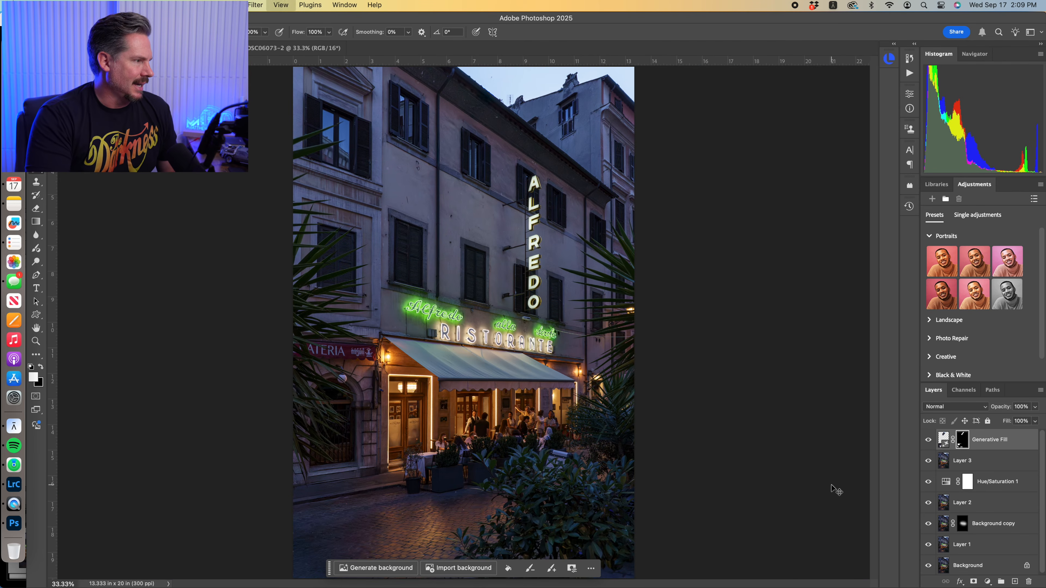
Merge all visible layers, including the Generative Fill result, into a new layer at the top, keeping the originals
{"action": "key", "text": "super+minus"}
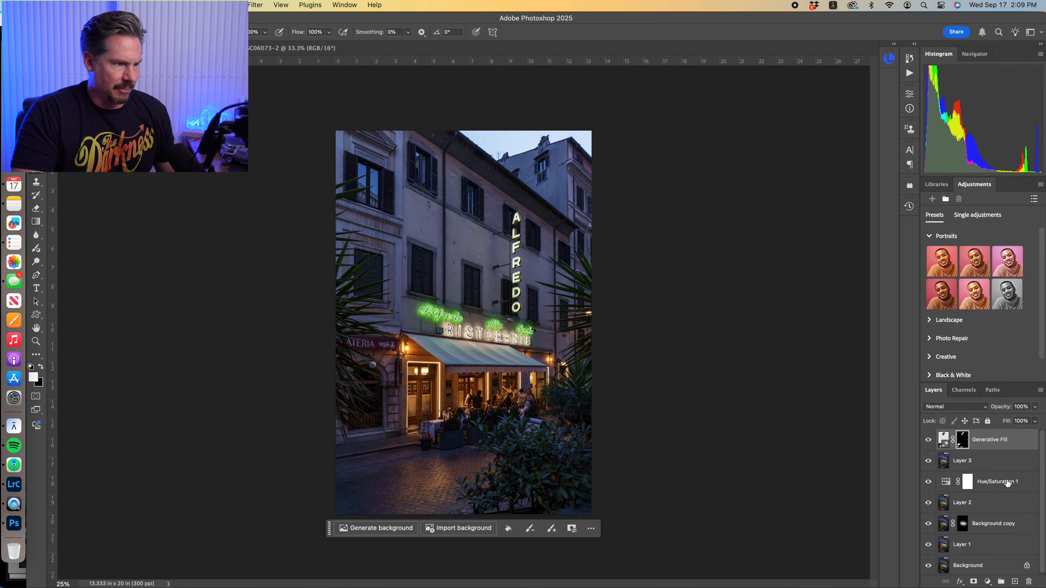
{"action": "left_click", "coordinate": [1041, 392]}
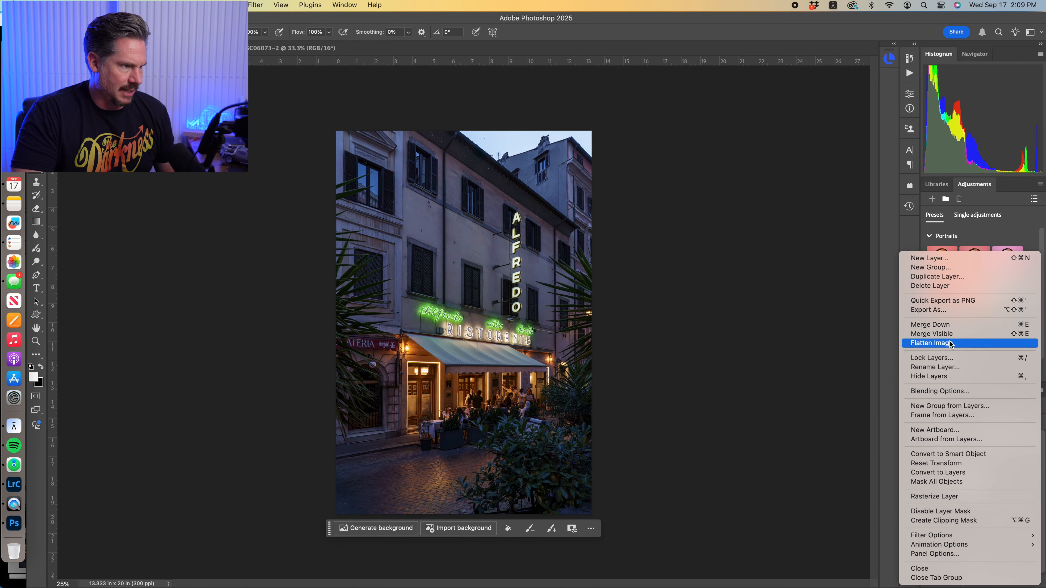
{"action": "left_click", "coordinate": [943, 334]}
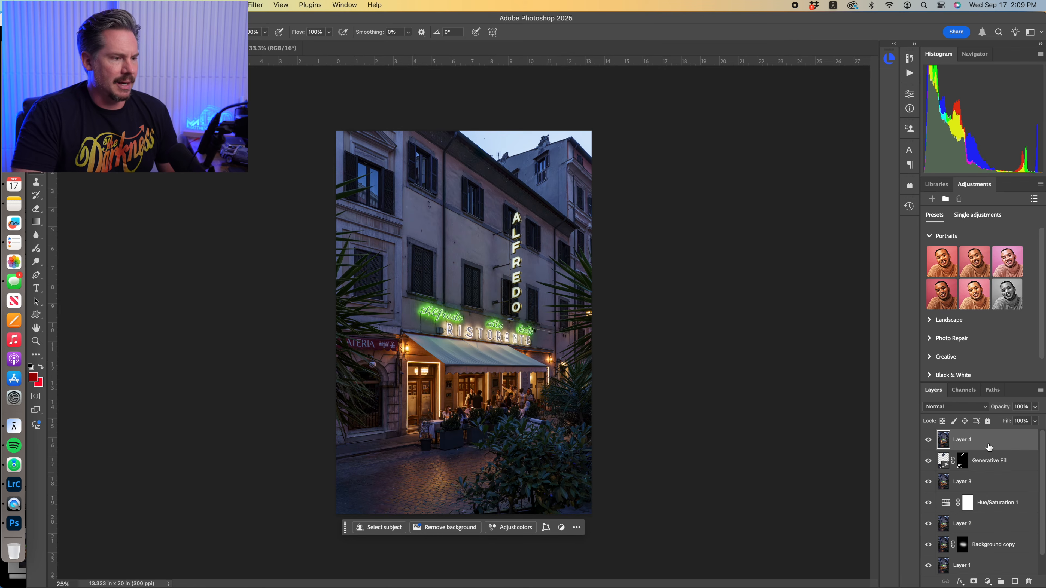
{"action": "left_click", "coordinate": [992, 443]}
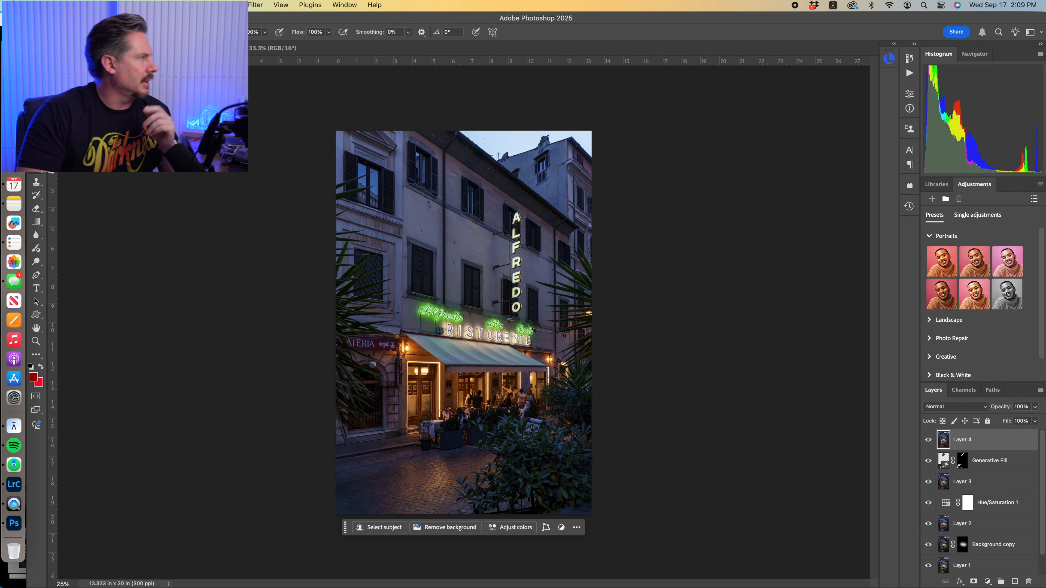
Crop the image to a 4:5 ratio of about 12.6 × 15.7 in, trimming the sky, the foreground and the left edge
{"action": "key", "text": "c"}
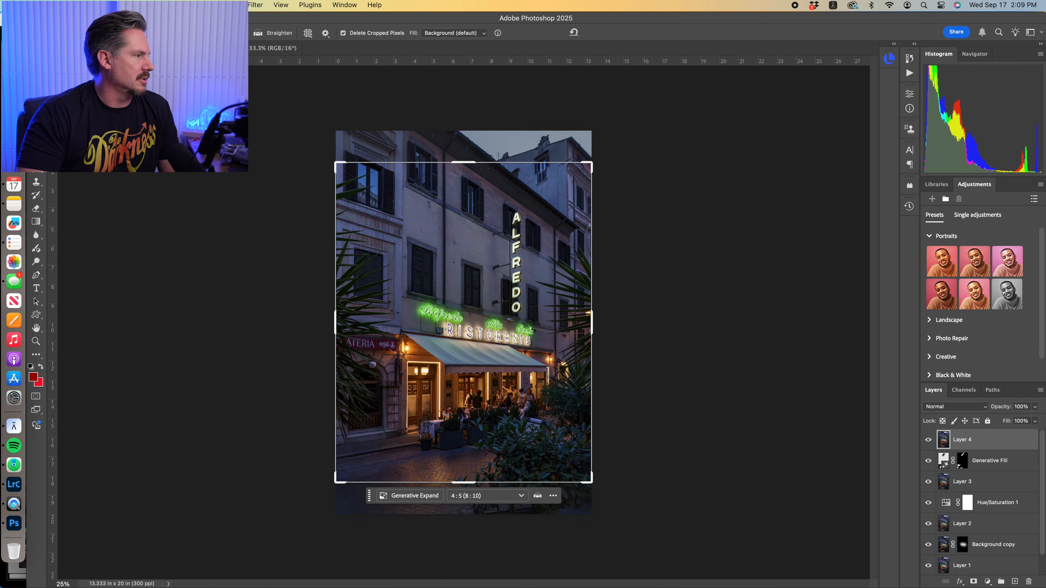
{"action": "left_click_drag", "start_coordinate": [456, 290], "coordinate": [467, 296]}
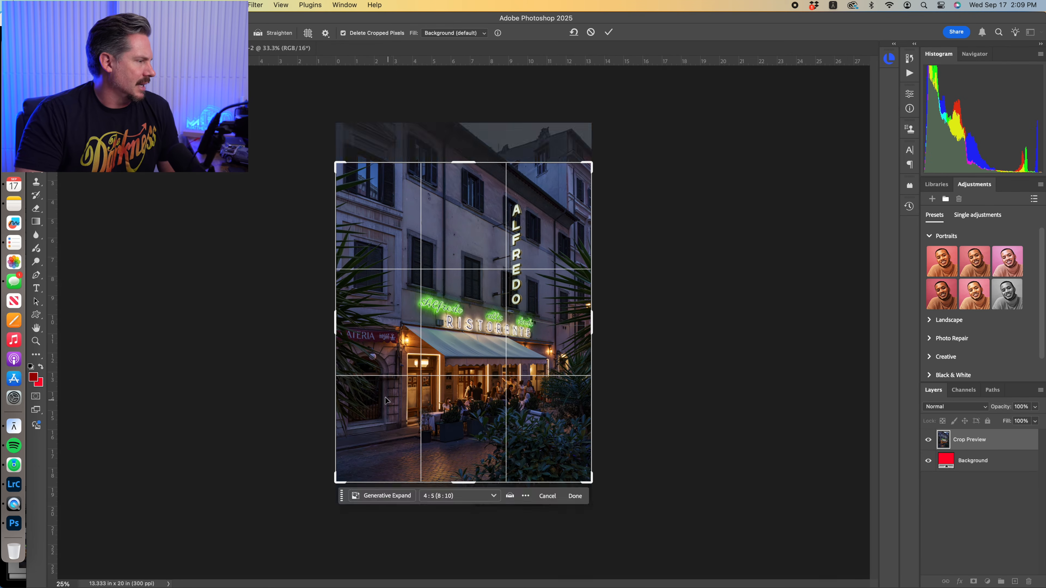
{"action": "left_click_drag", "start_coordinate": [337, 480], "coordinate": [348, 476]}
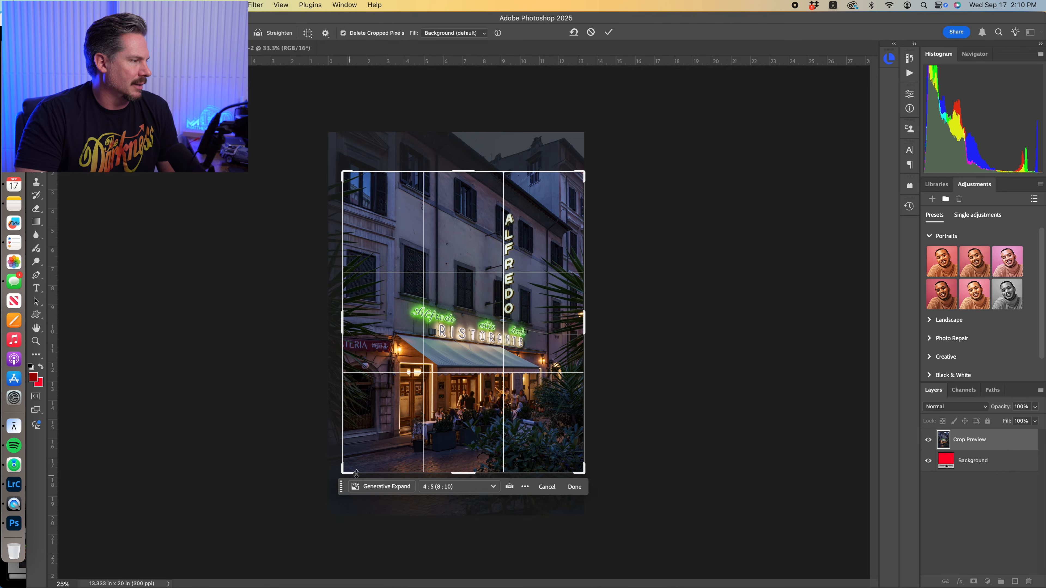
{"action": "left_click_drag", "start_coordinate": [470, 426], "coordinate": [468, 424]}
{"action": "left_click", "coordinate": [609, 33]}
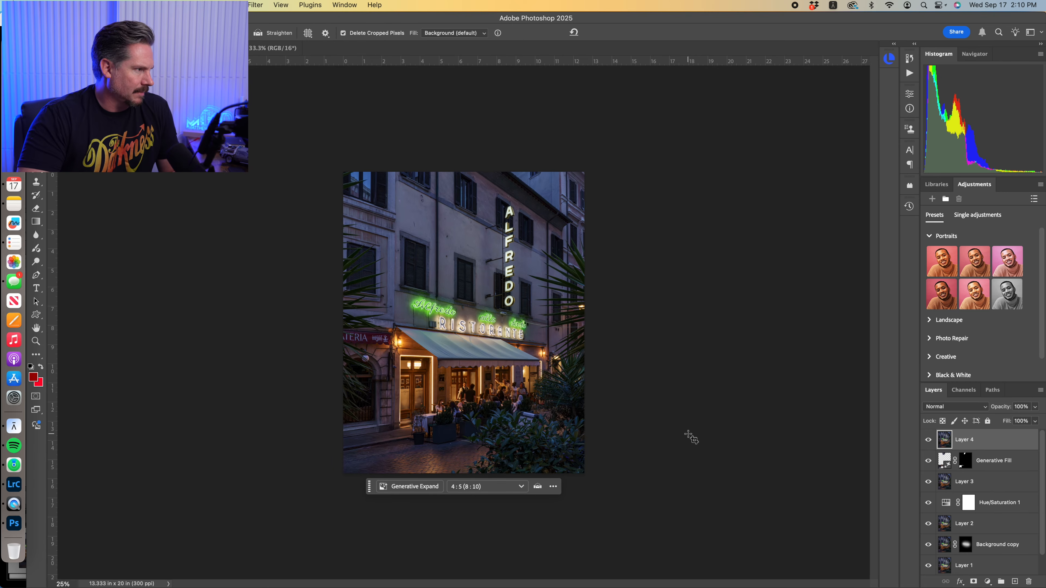
Duplicate Layer 4 and set the copy's blend mode to Multiply
{"action": "key", "text": "super+j"}
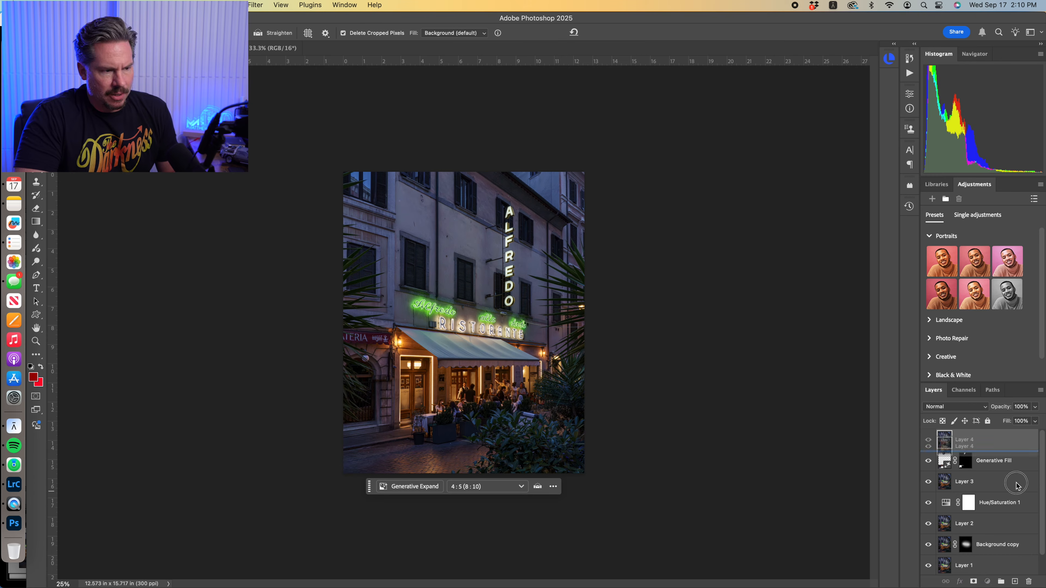
{"action": "left_click", "coordinate": [971, 407]}
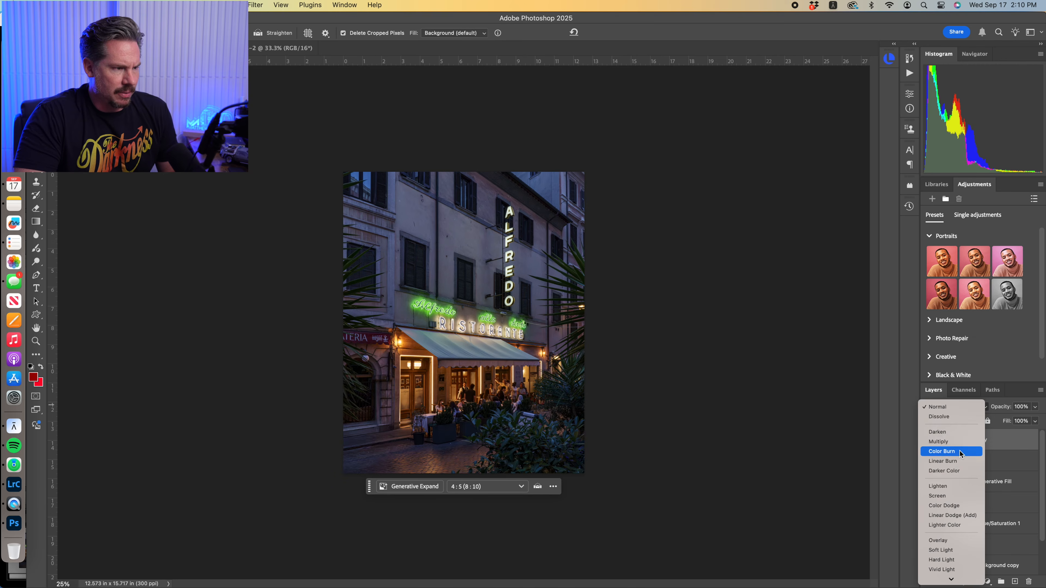
{"action": "left_click", "coordinate": [947, 442]}
Delete the centre of the Multiply layer through a rectangular selection feathered by 250 pixels, leaving a vignette, and deselect
{"action": "key", "text": "m"}
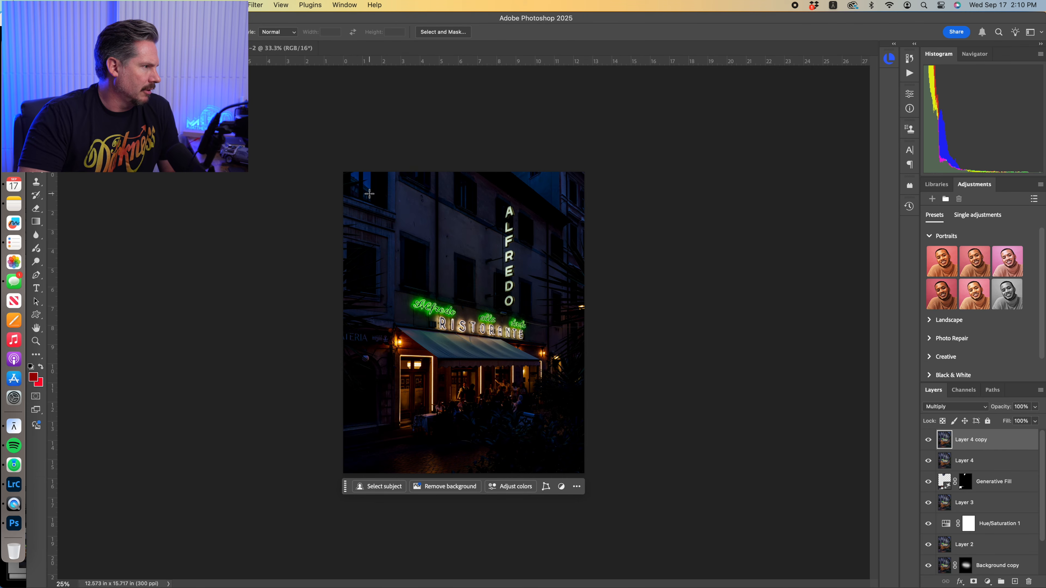
{"action": "left_click_drag", "start_coordinate": [369, 191], "coordinate": [555, 451]}
{"action": "left_click", "coordinate": [231, 5]}
{"action": "mouse_move", "coordinate": [329, 155]}
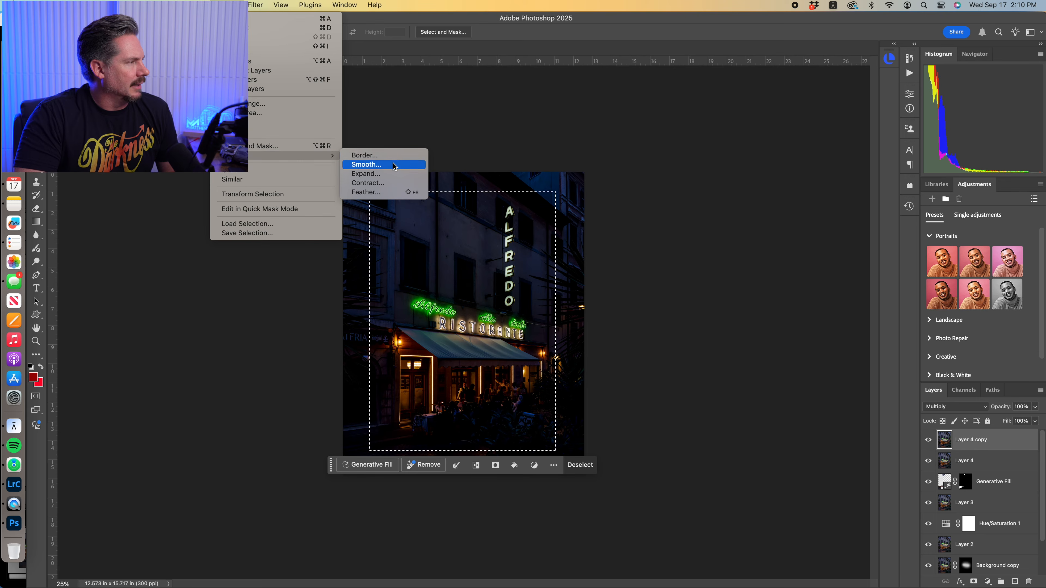
{"action": "left_click", "coordinate": [383, 191]}
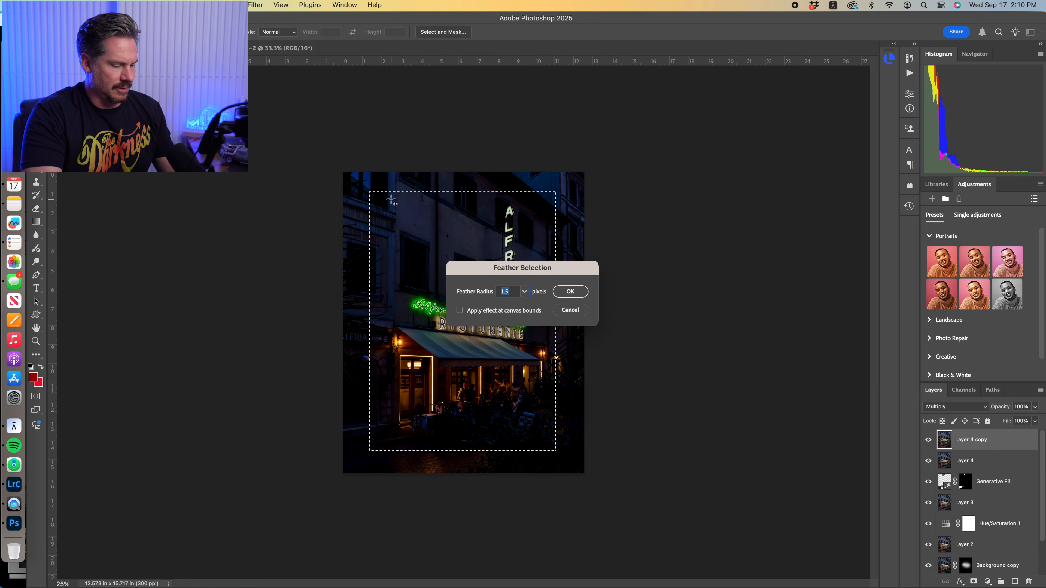
{"action": "type", "text": "250"}
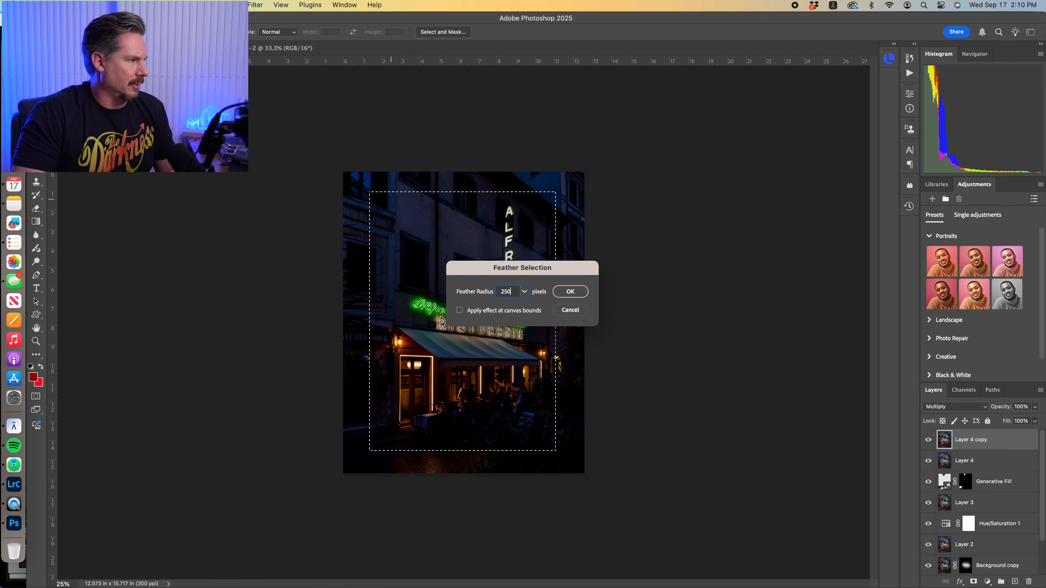
{"action": "left_click", "coordinate": [572, 292]}
{"action": "key", "text": "Delete"}
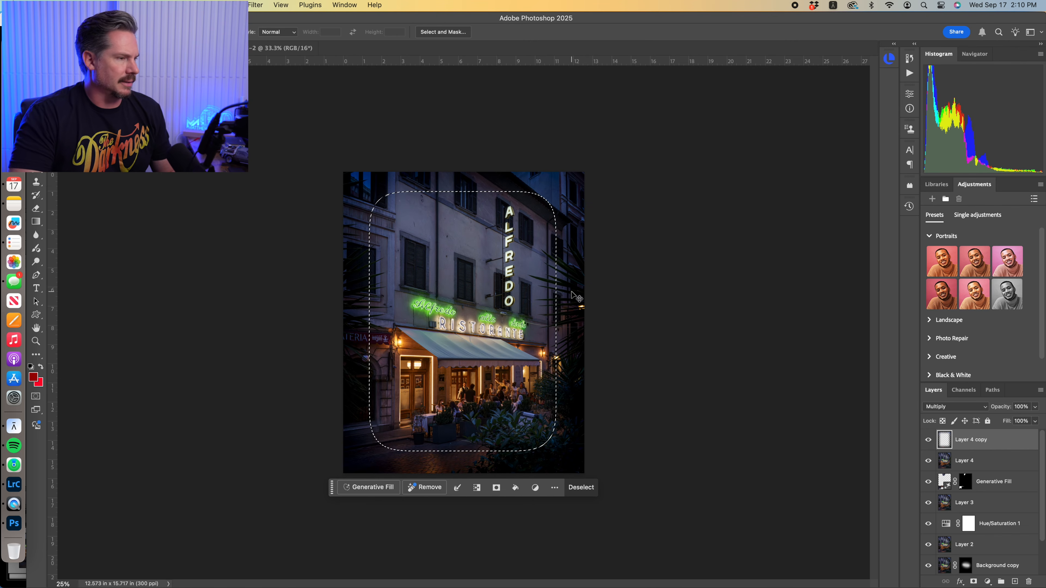
{"action": "key", "text": "super+d"}
Lower the vignette layer's opacity to 29% and compare the image with and without it
{"action": "left_click", "coordinate": [1035, 408]}
{"action": "left_click_drag", "start_coordinate": [1035, 419], "coordinate": [999, 423]}
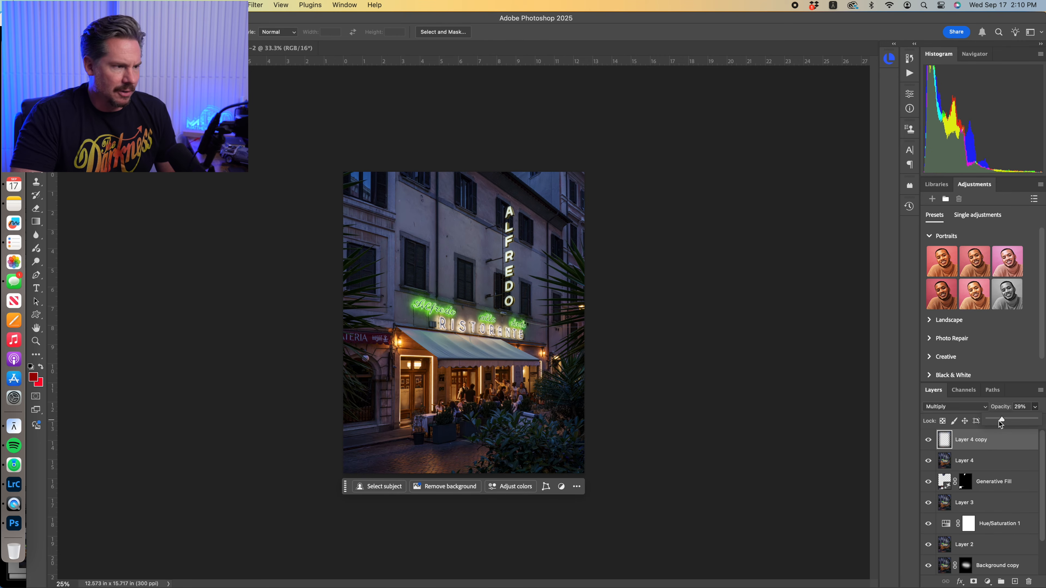
{"action": "left_click", "coordinate": [928, 441]}
{"action": "left_click", "coordinate": [928, 441]}
{"action": "left_click", "coordinate": [927, 441]}
{"action": "left_click", "coordinate": [928, 441]}
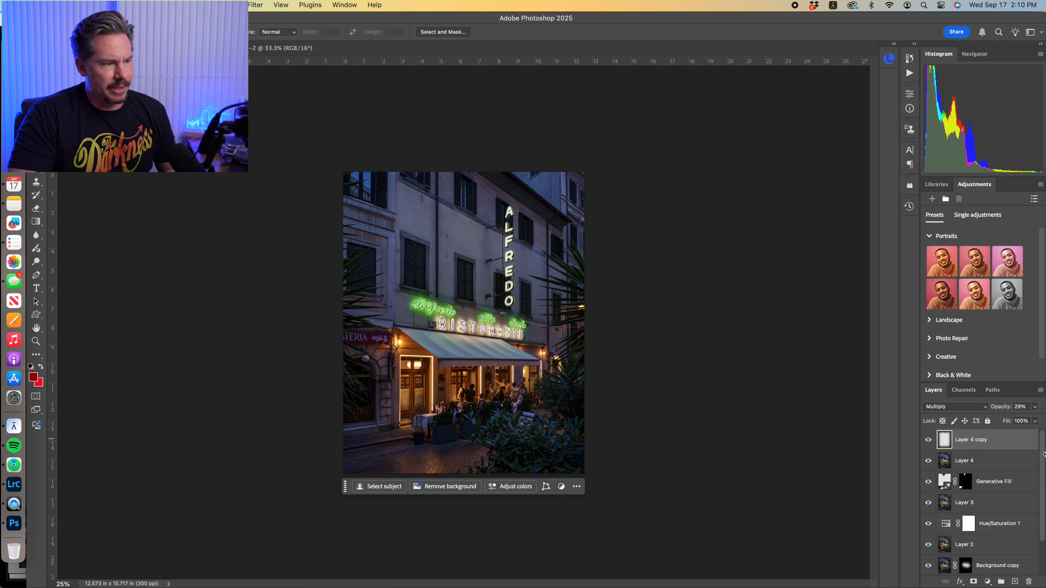
Merge all visible layers, including the vignette, into a new layer at the top of the stack
{"action": "key", "text": "super+alt+shift+e"}
{"action": "key", "text": "super+equal"}
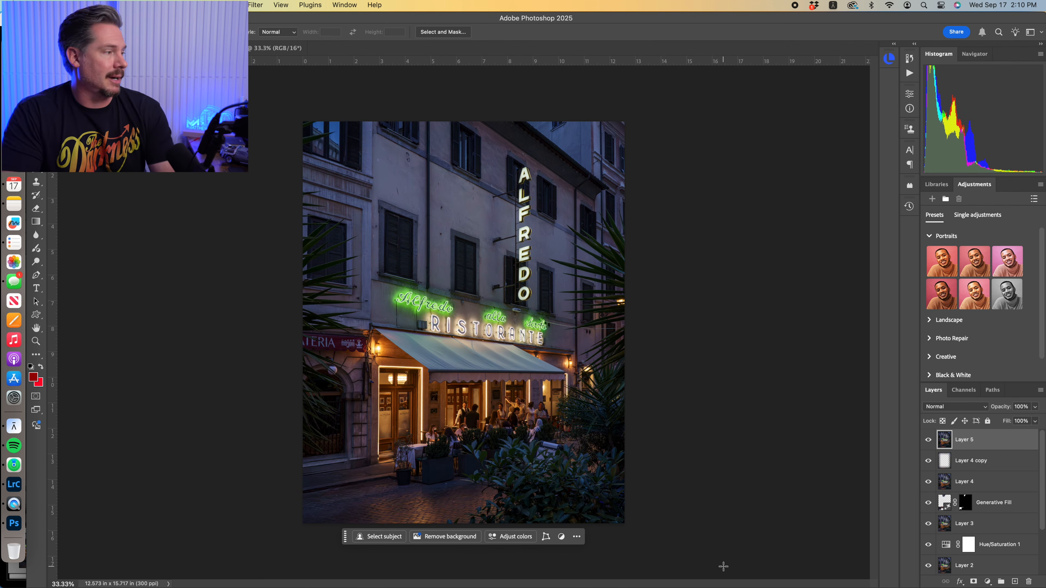